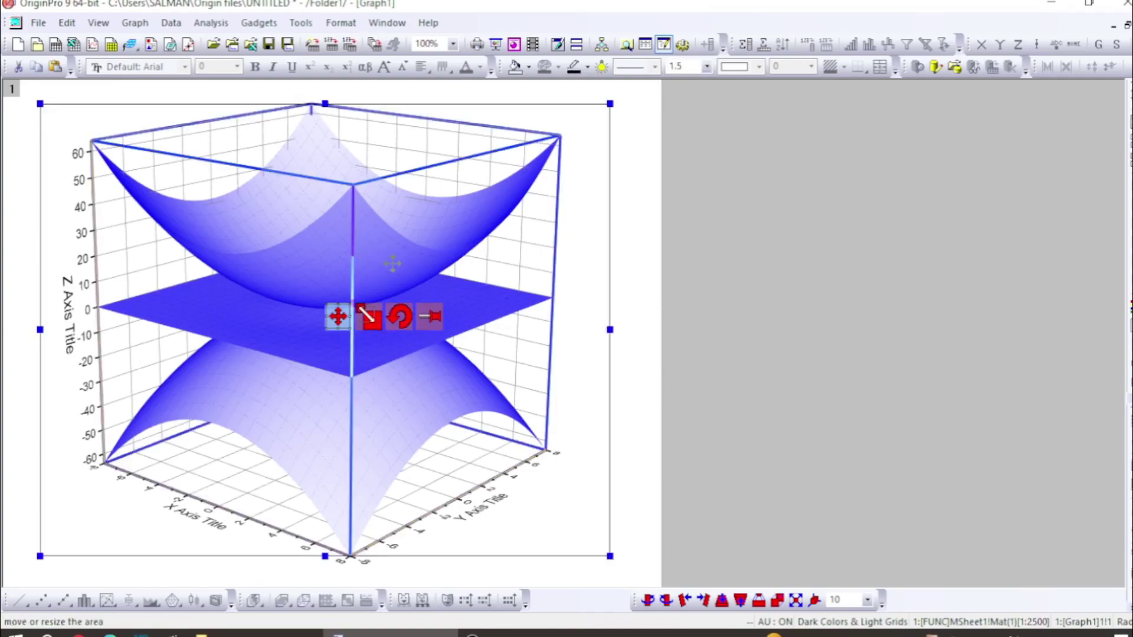
Step: Rotate the combined 3D graph to a tilted view with the Rotate tool
left_click(406, 317)
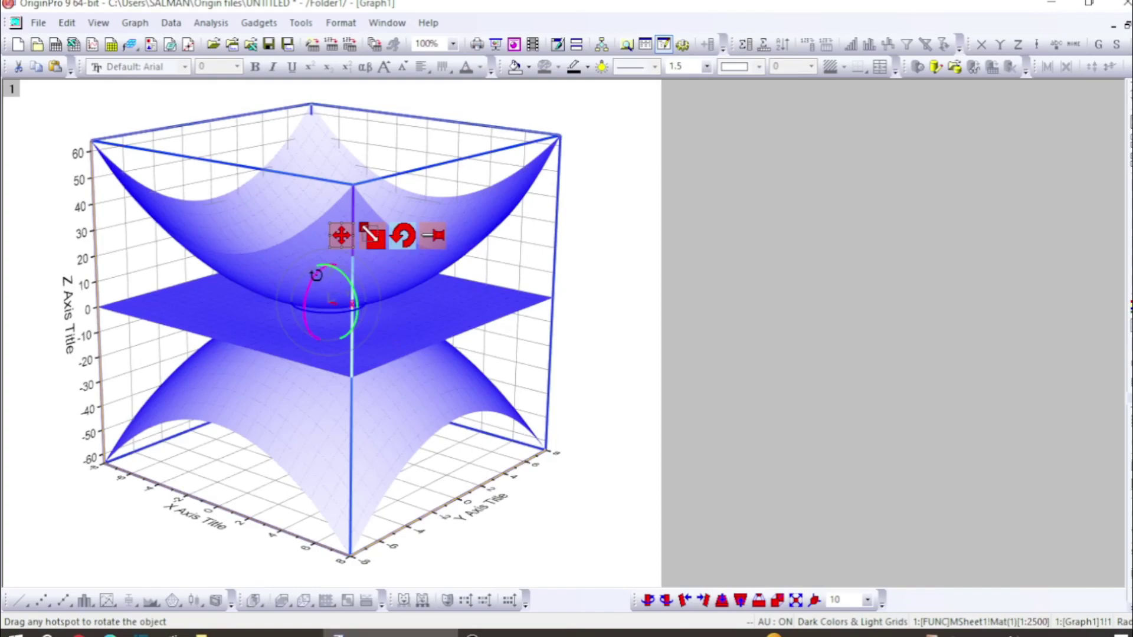
mouse_move(316, 271)
left_mouse_down()
mouse_move(307, 320)
mouse_move(316, 316)
mouse_move(303, 276)
mouse_move(321, 225)
mouse_move(344, 207)
mouse_move(321, 230)
mouse_move(323, 261)
mouse_move(336, 253)
mouse_move(321, 282)
left_mouse_up()
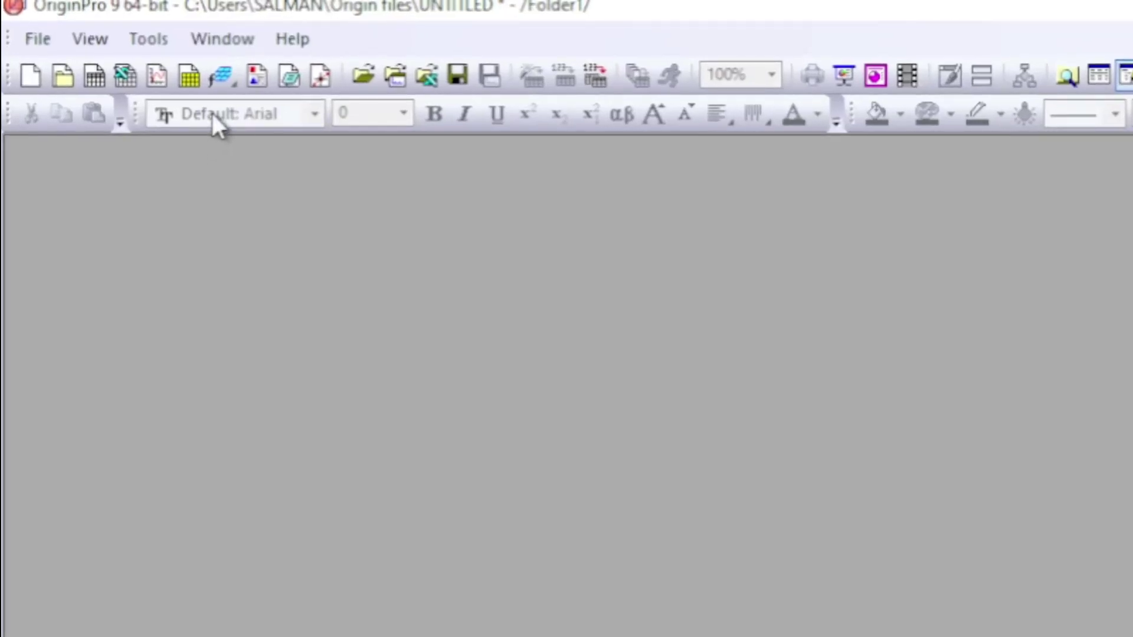
Step: Start a new 3D function plot with x and y both ranging from -8 to 8
left_click(235, 87)
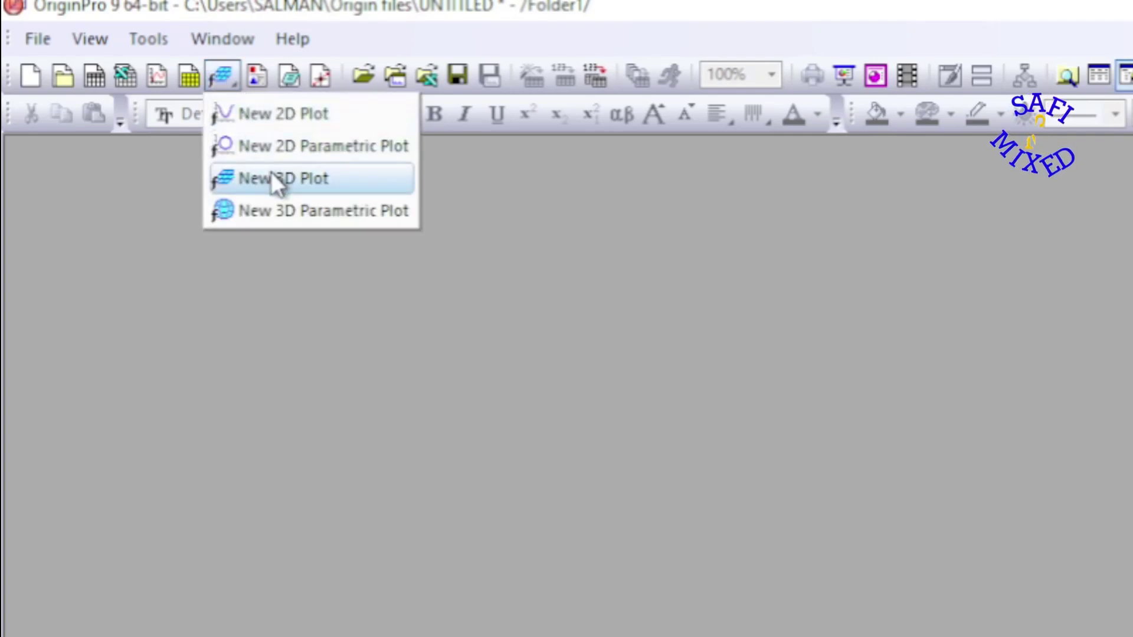
left_click(315, 183)
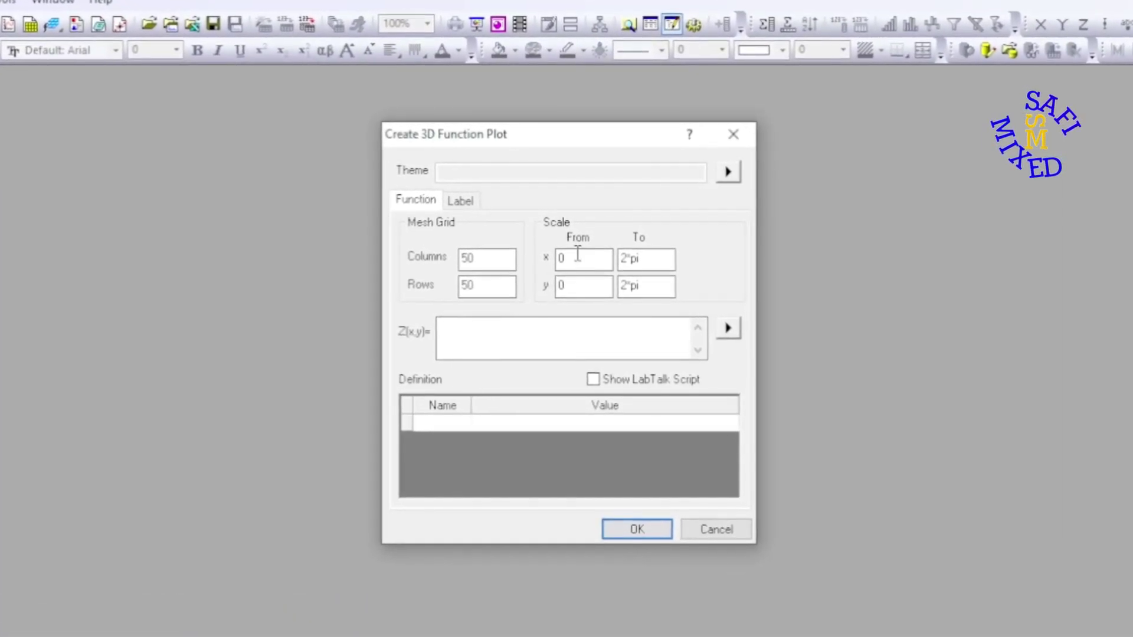
double_click(559, 258)
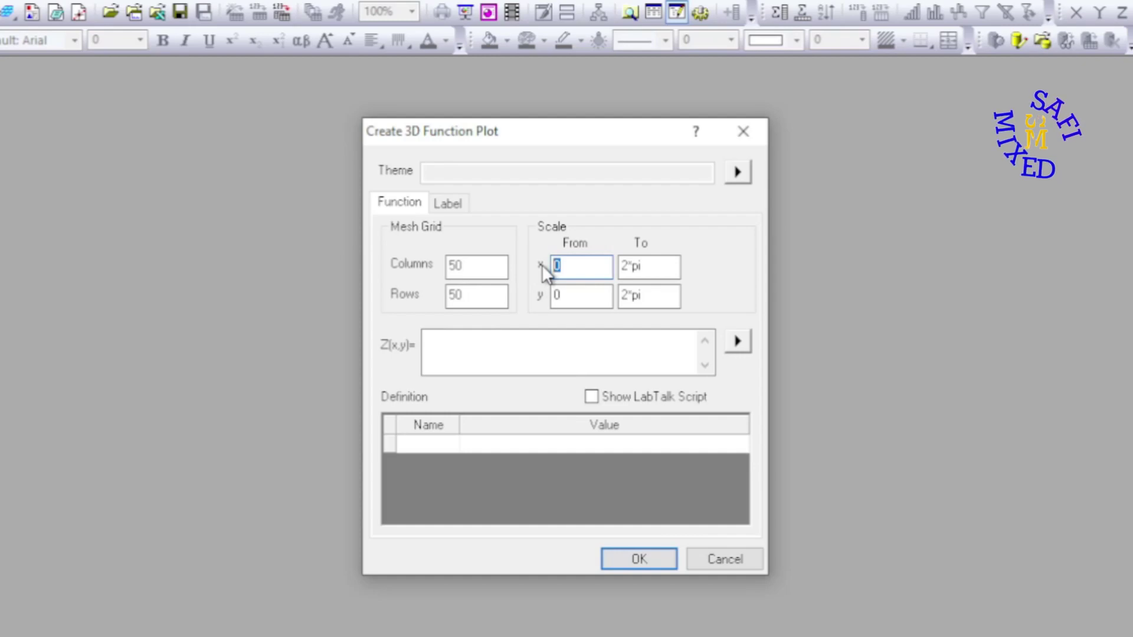
type("-")
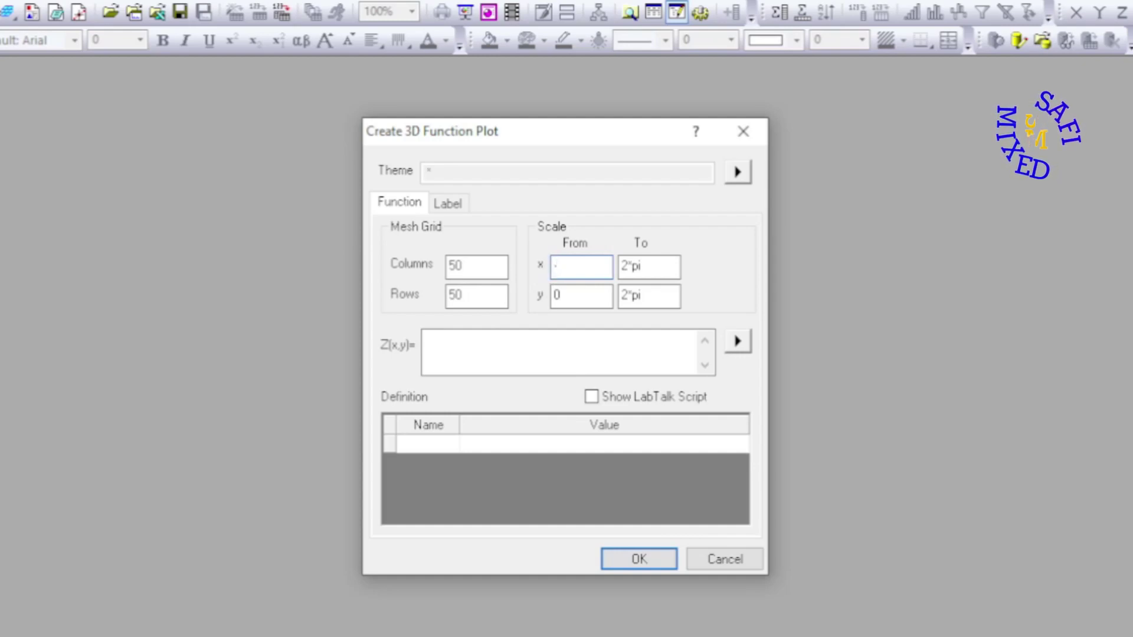
type("8")
key("Tab")
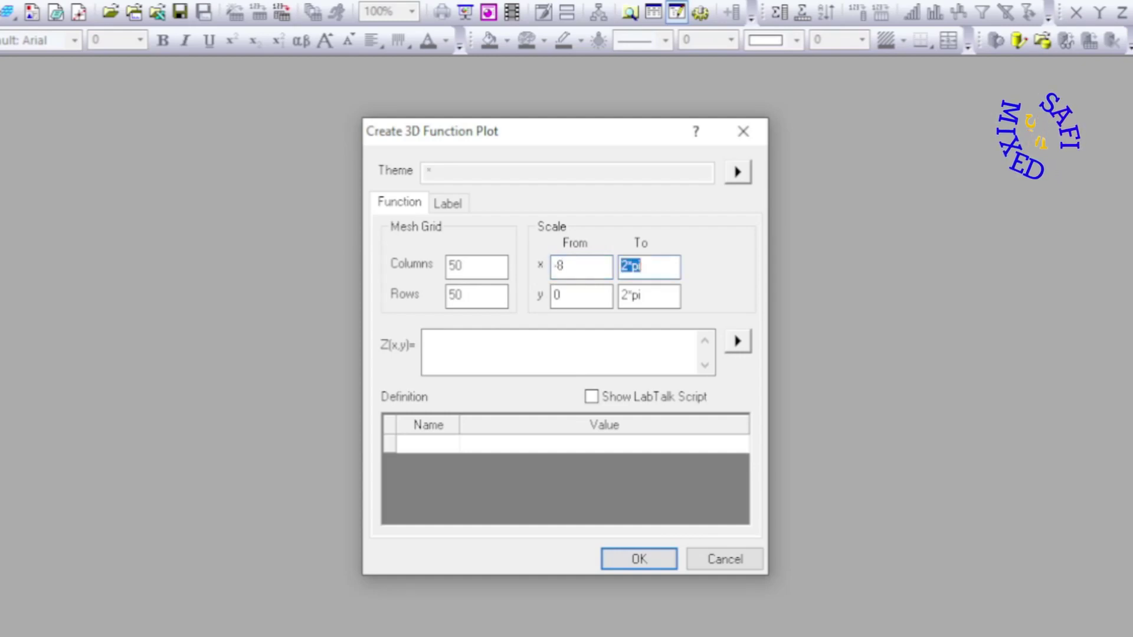
type("8")
key("Tab")
type("-")
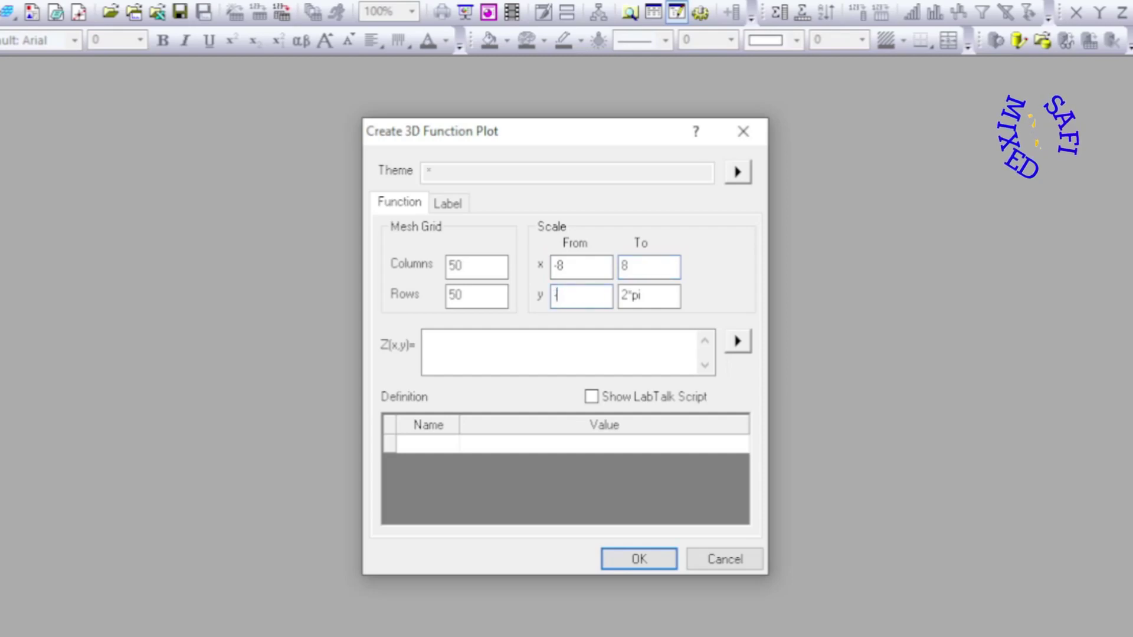
type("8")
key("Tab")
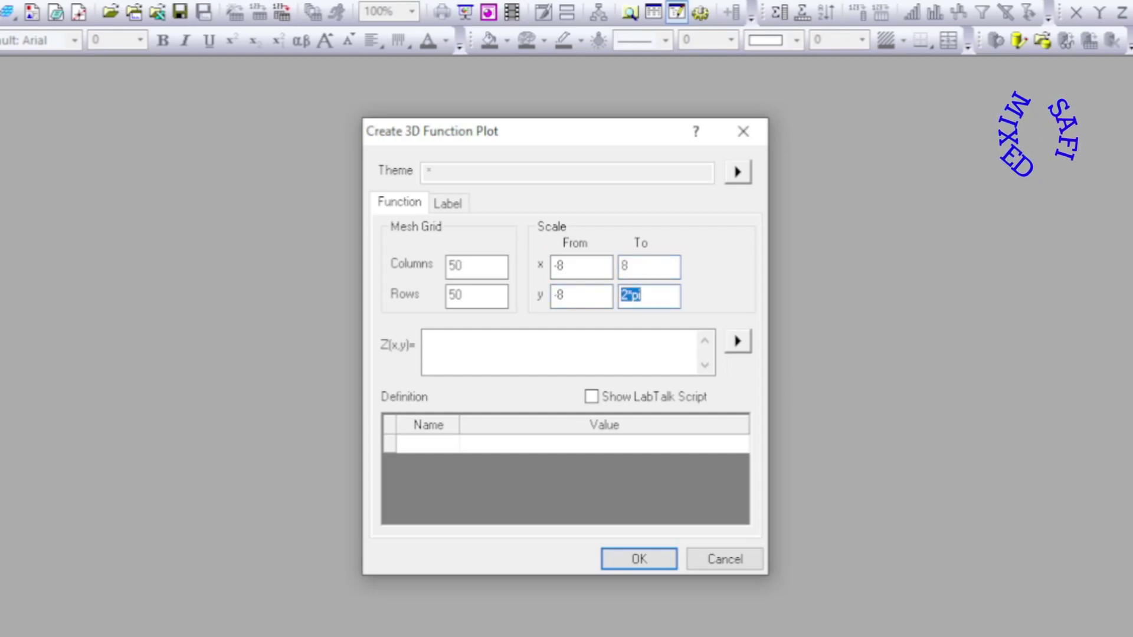
type("8")
key("Tab")
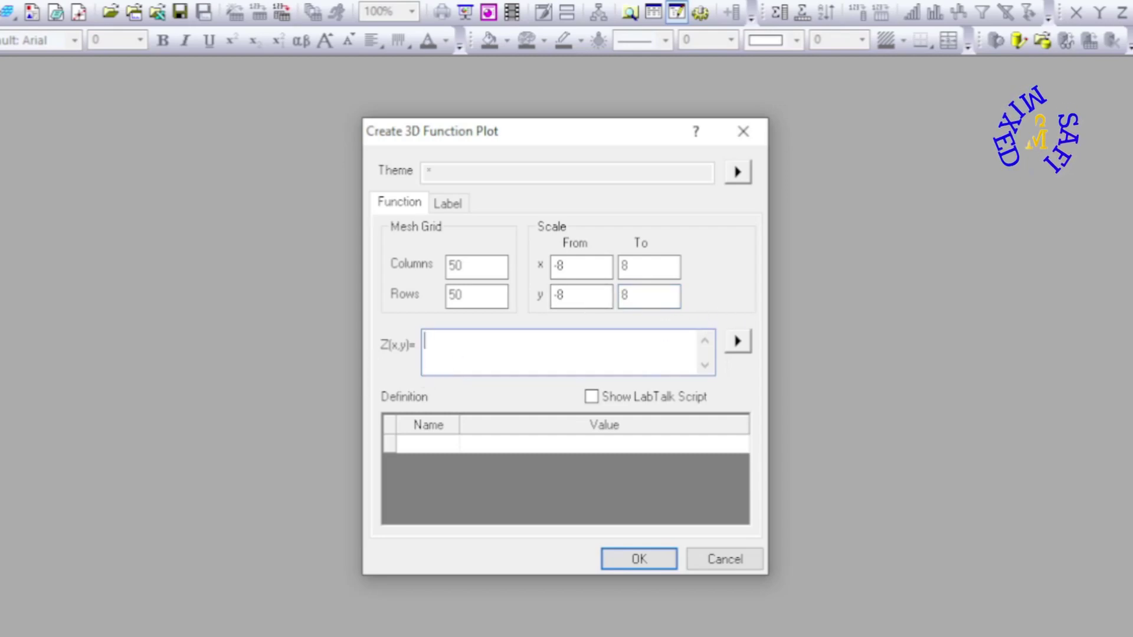
Step: Enter Z = (1/2)*(x^2+y^2) as the formula and create the upward paraboloid surface
type("( 1/")
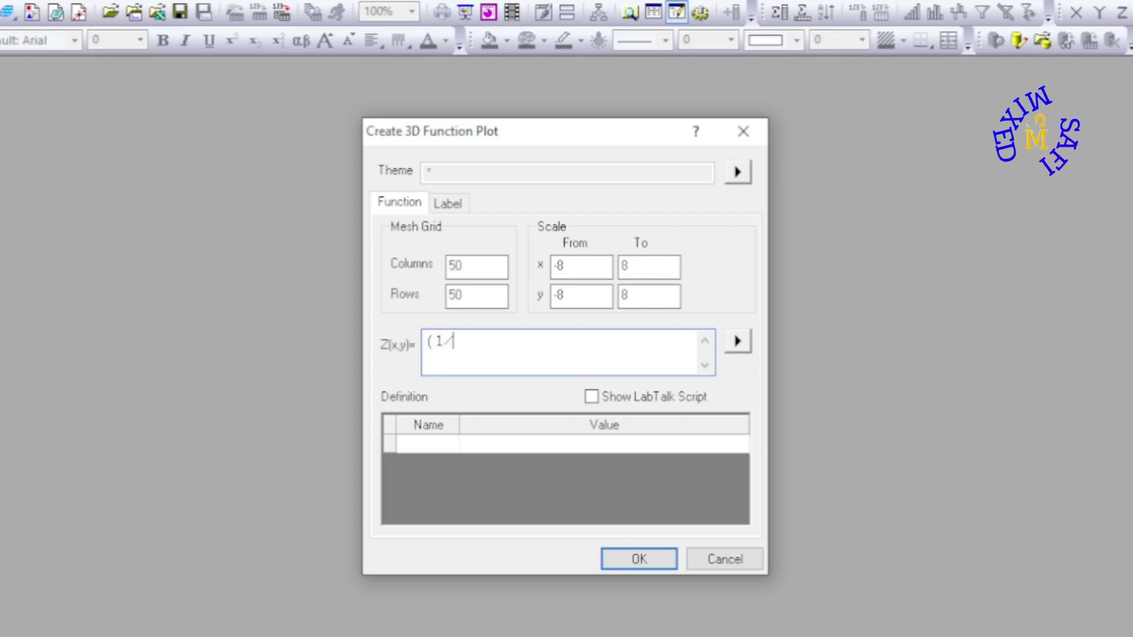
type("2)")
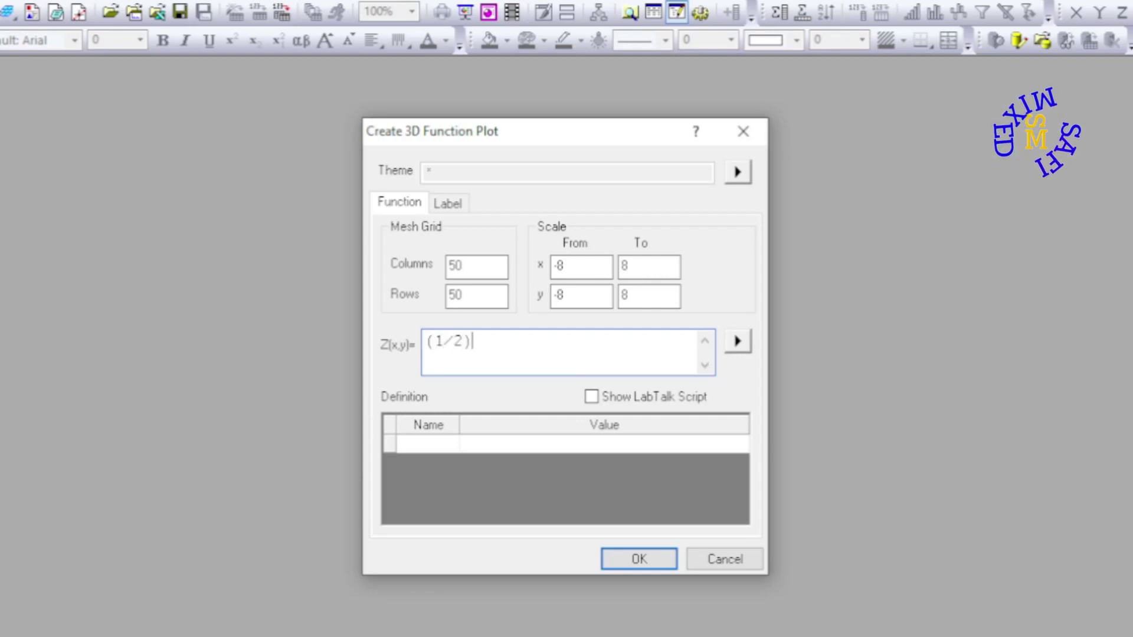
type("*")
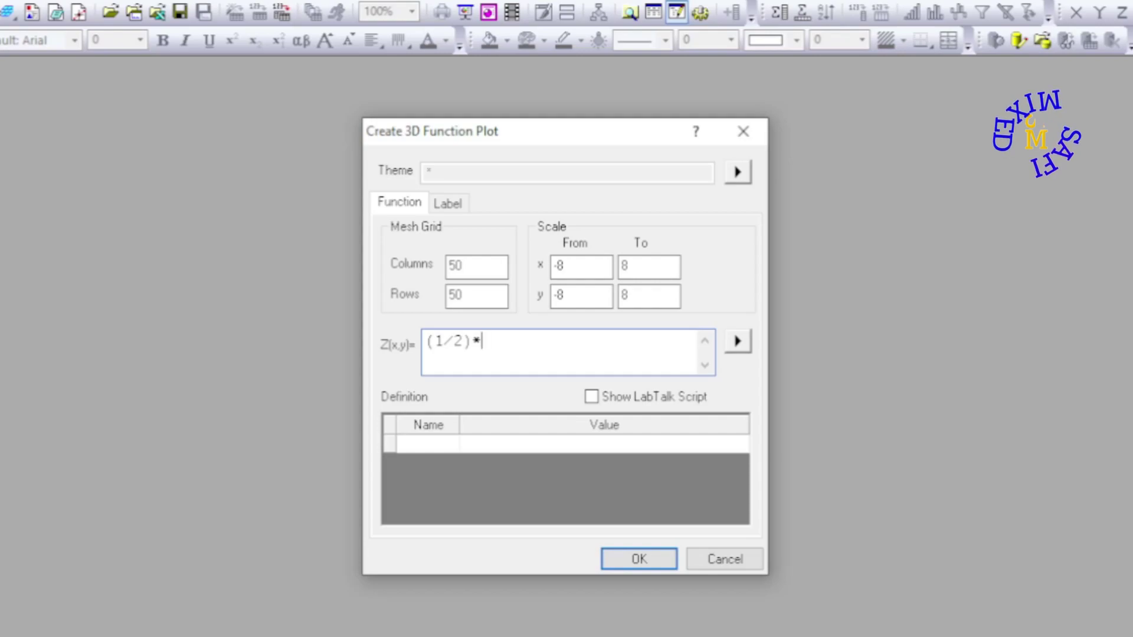
type("(")
type("x")
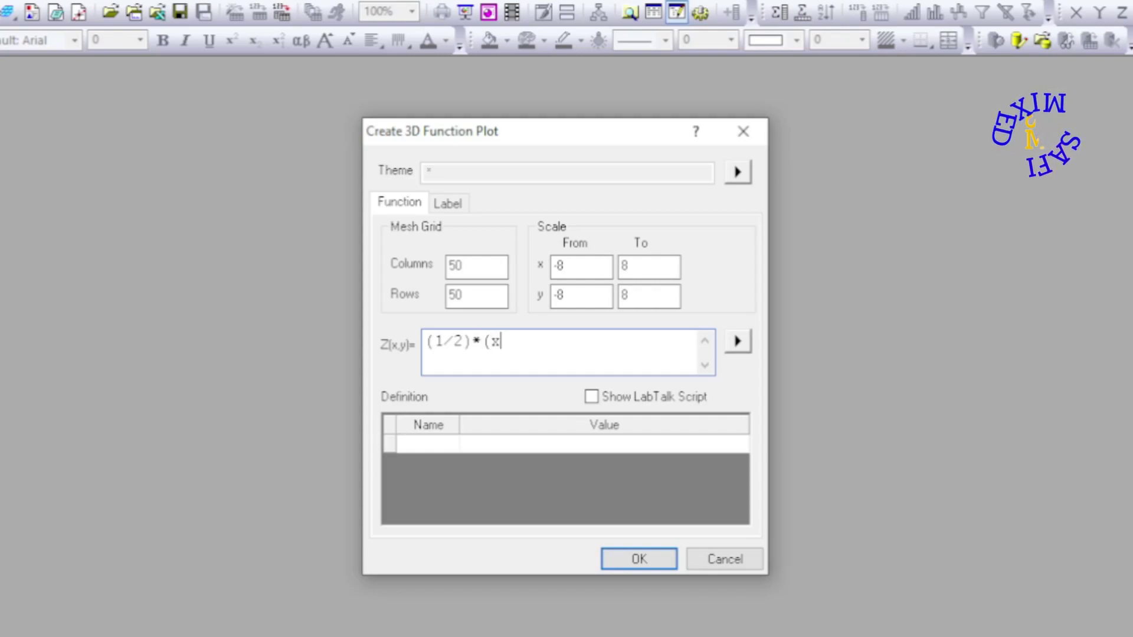
type("^2")
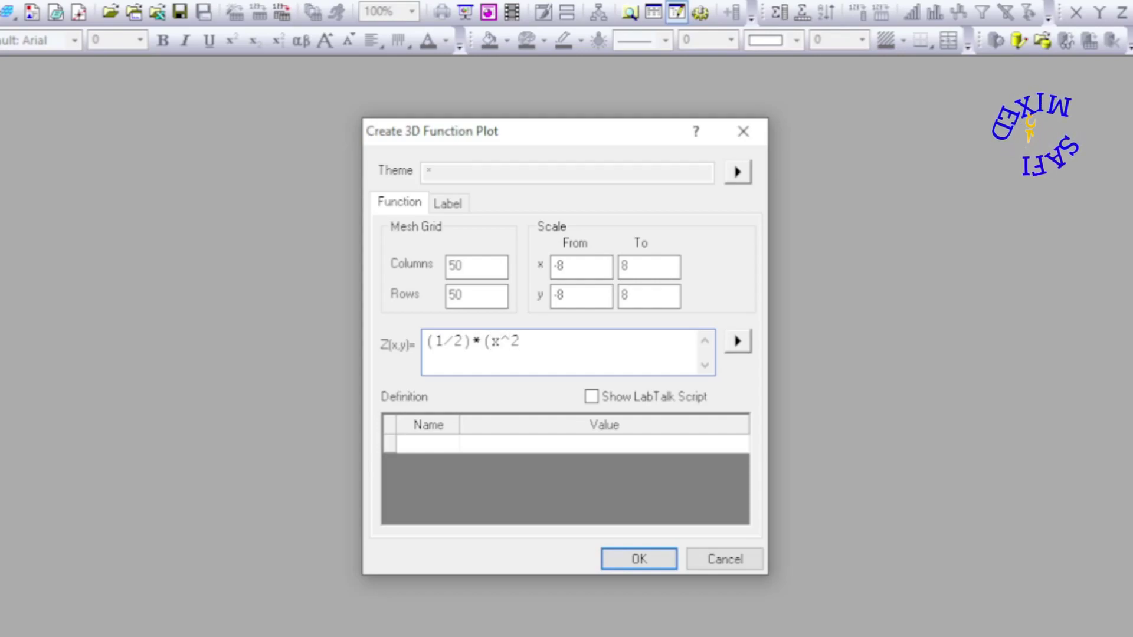
type("+")
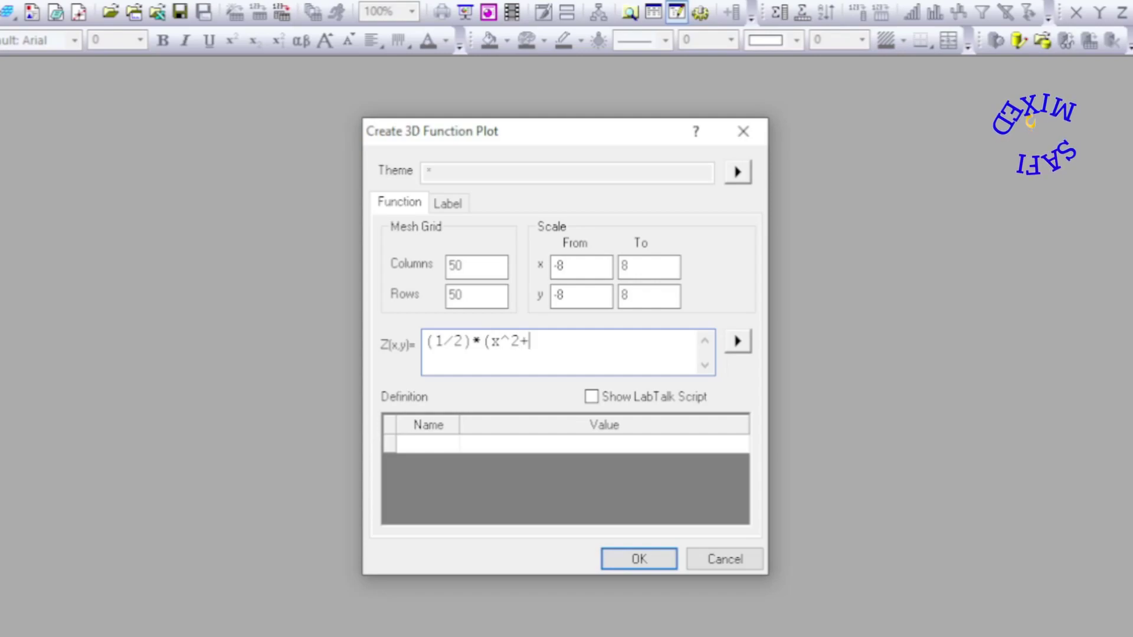
type("y^")
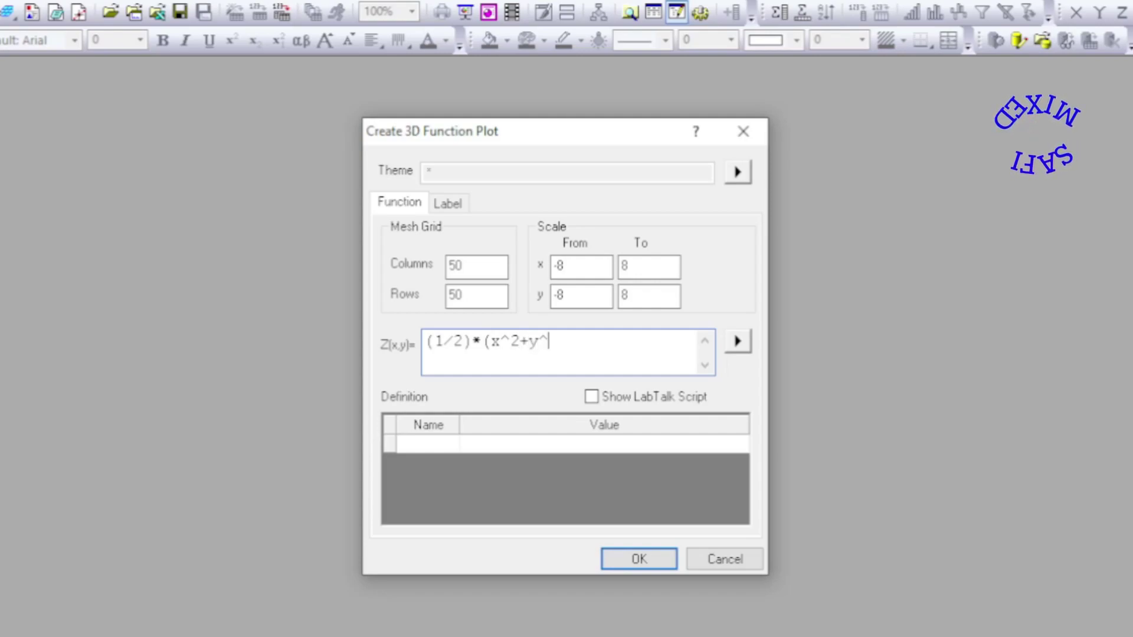
type("2)")
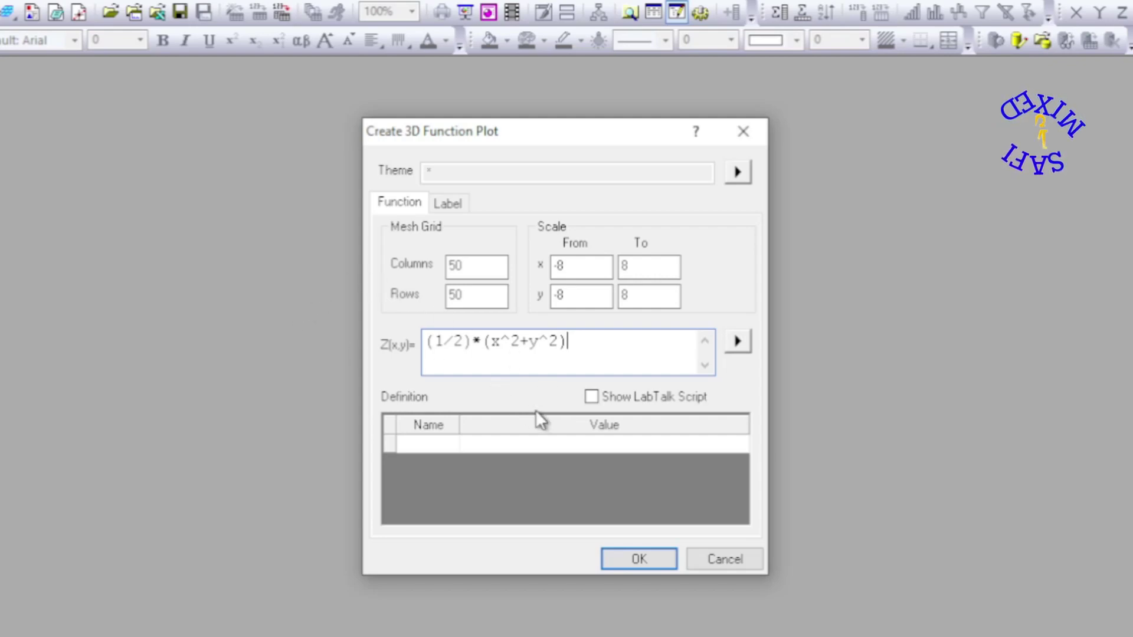
left_click(635, 556)
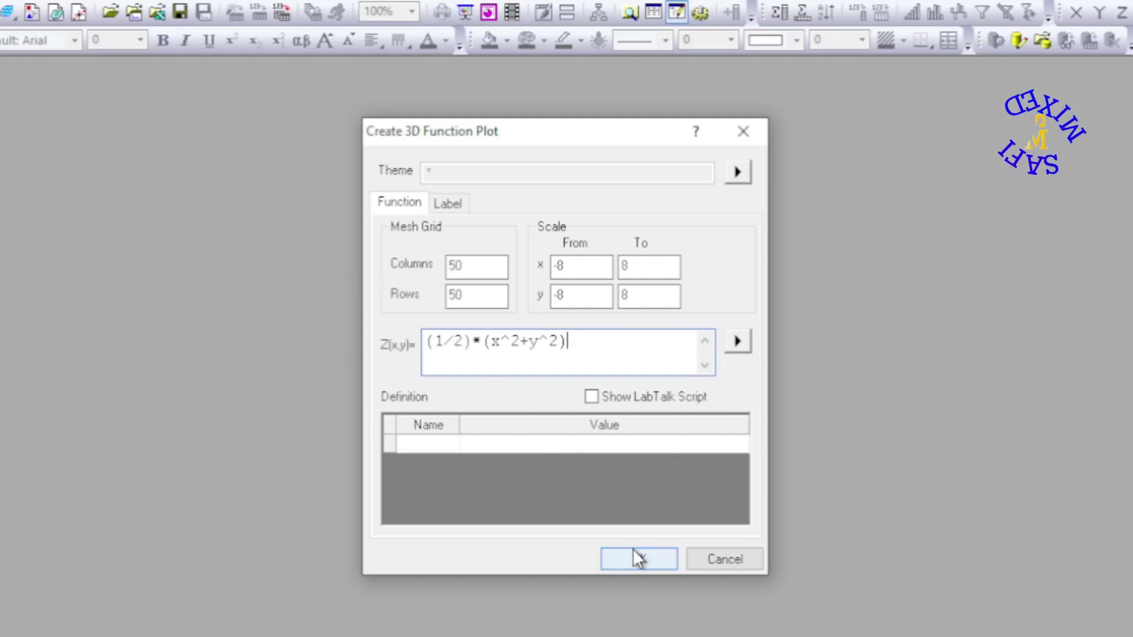
left_click_drag(582, 342, 426, 343)
key("ctrl+c")
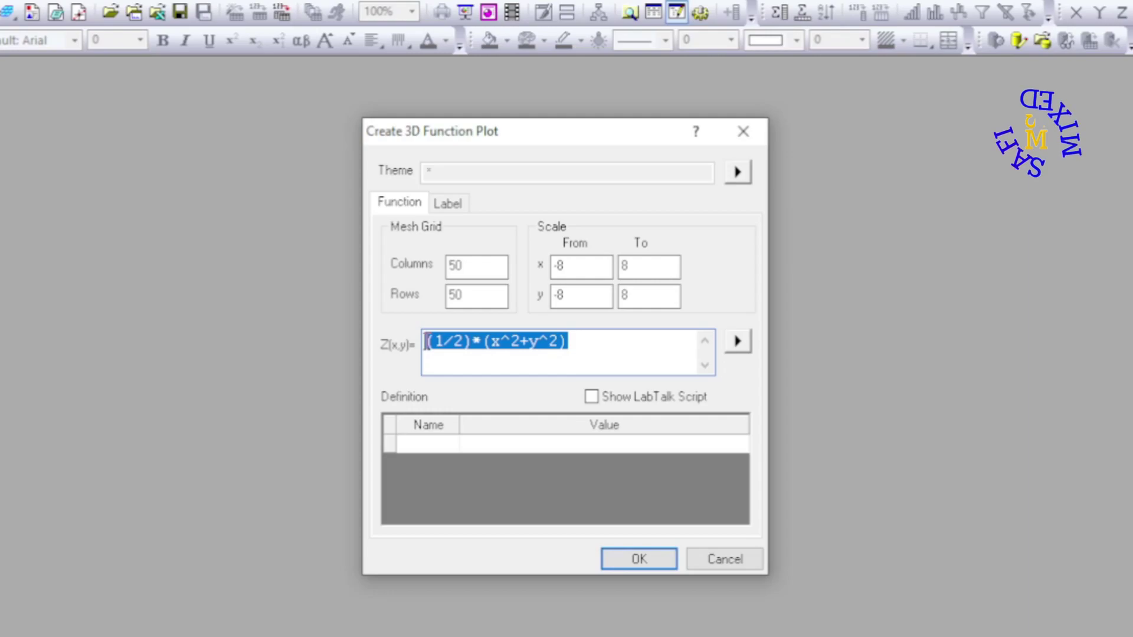
left_click(636, 559)
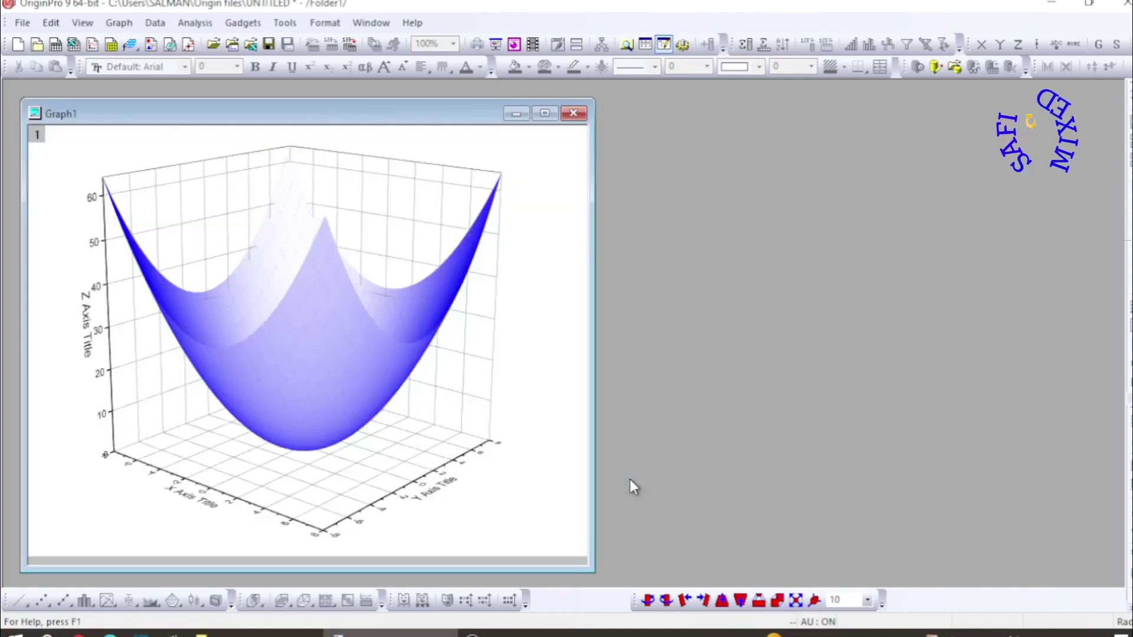
Step: Move the Graph1 window right to uncover the FUNC:1/1 worksheet
left_click_drag(315, 122, 380, 98)
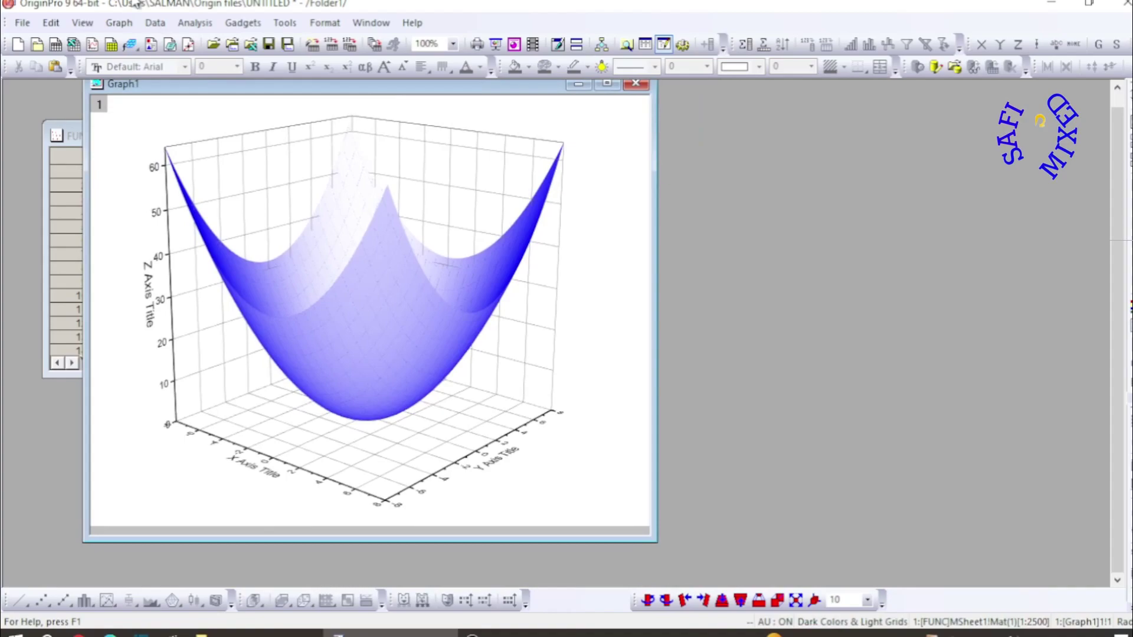
Step: Start another 3D function plot with x and y from -8 to 8
left_click(131, 46)
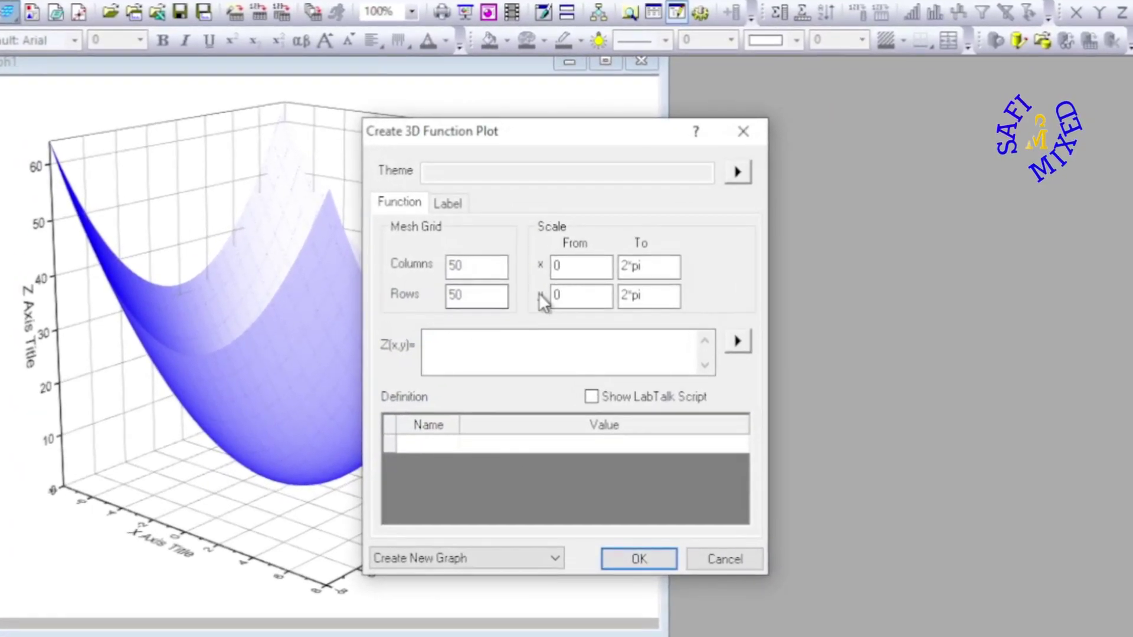
double_click(561, 265)
key("BackSpace")
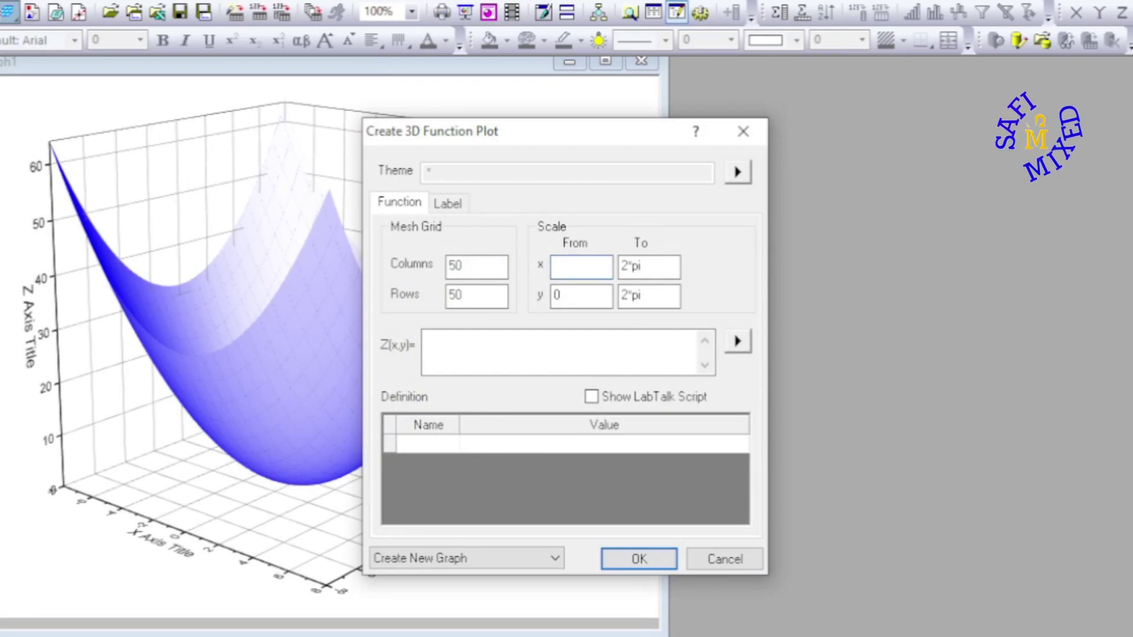
type("-8")
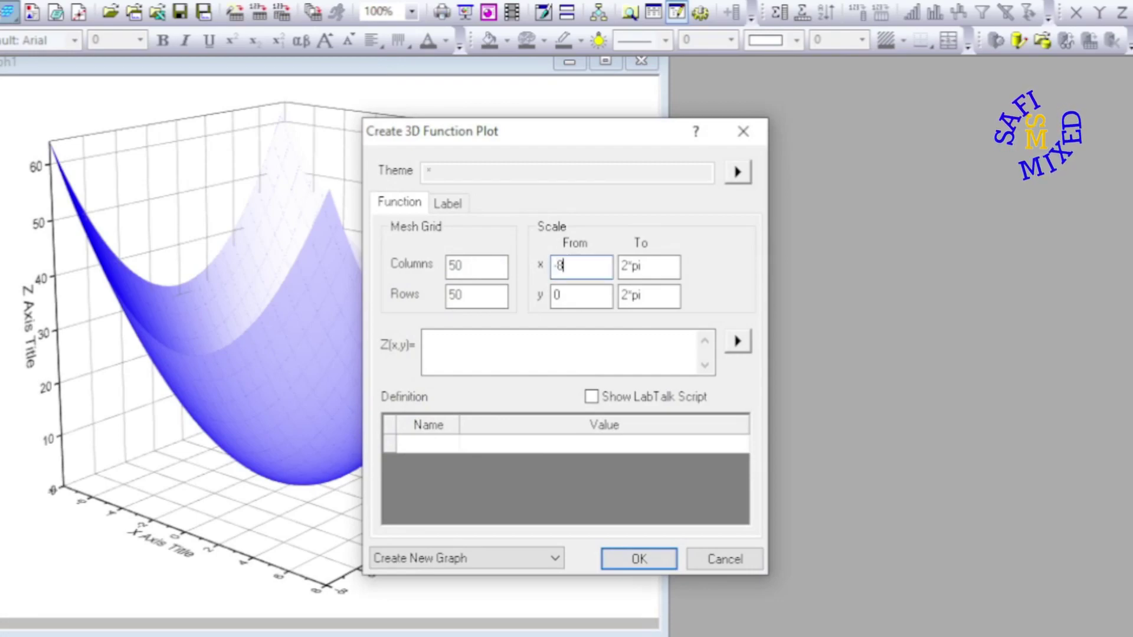
key("Tab")
type("8")
key("Tab")
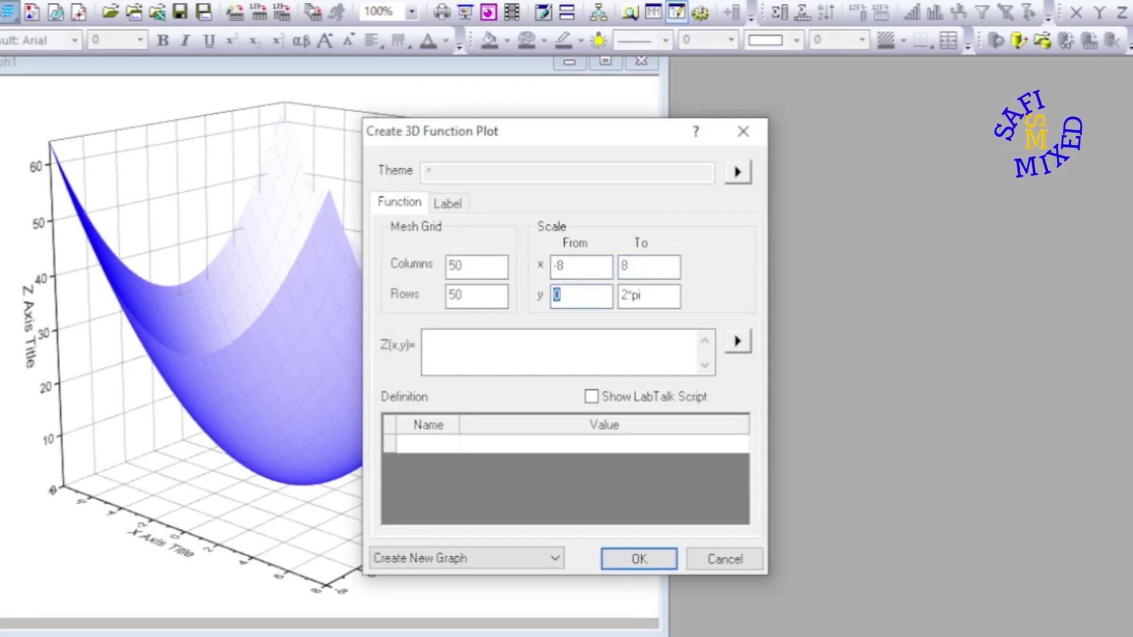
type("-")
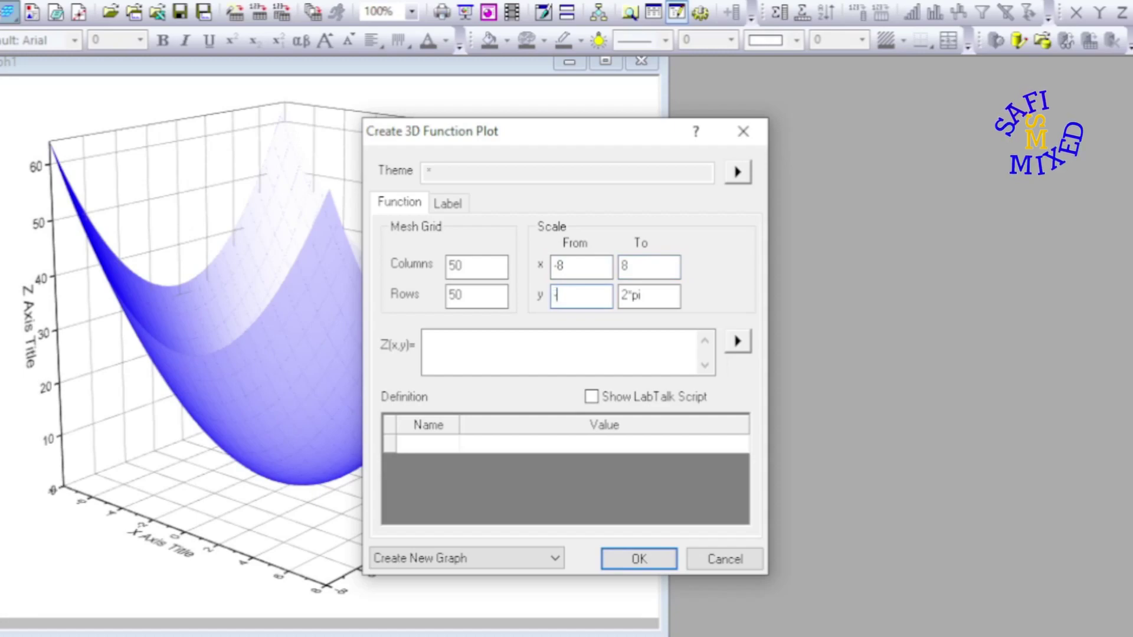
type("8")
key("Tab")
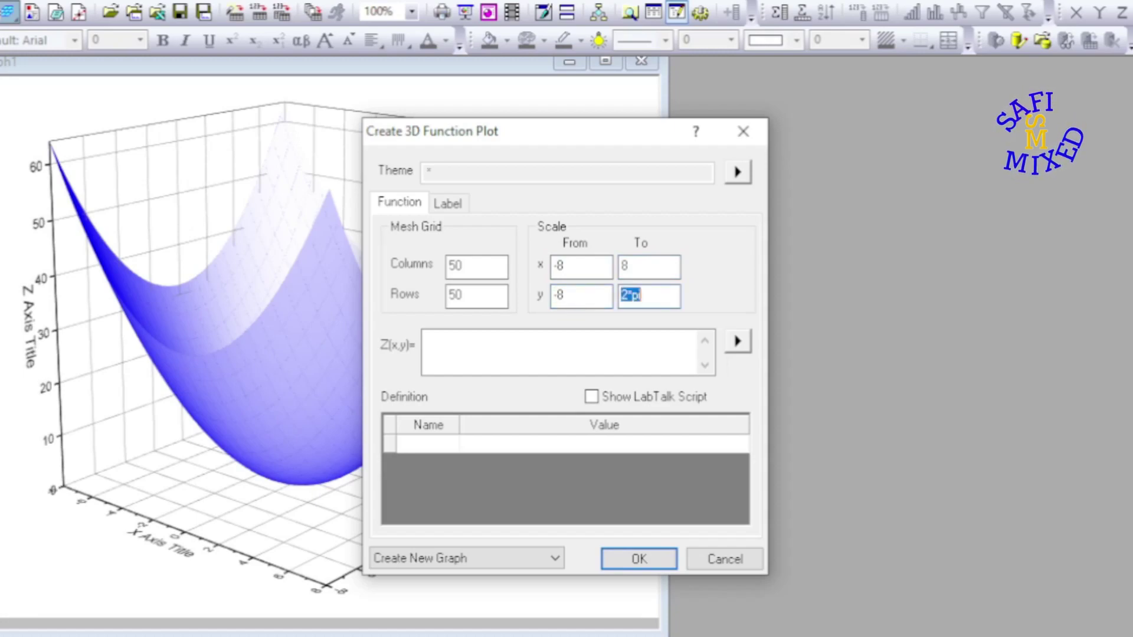
type("8")
key("Tab")
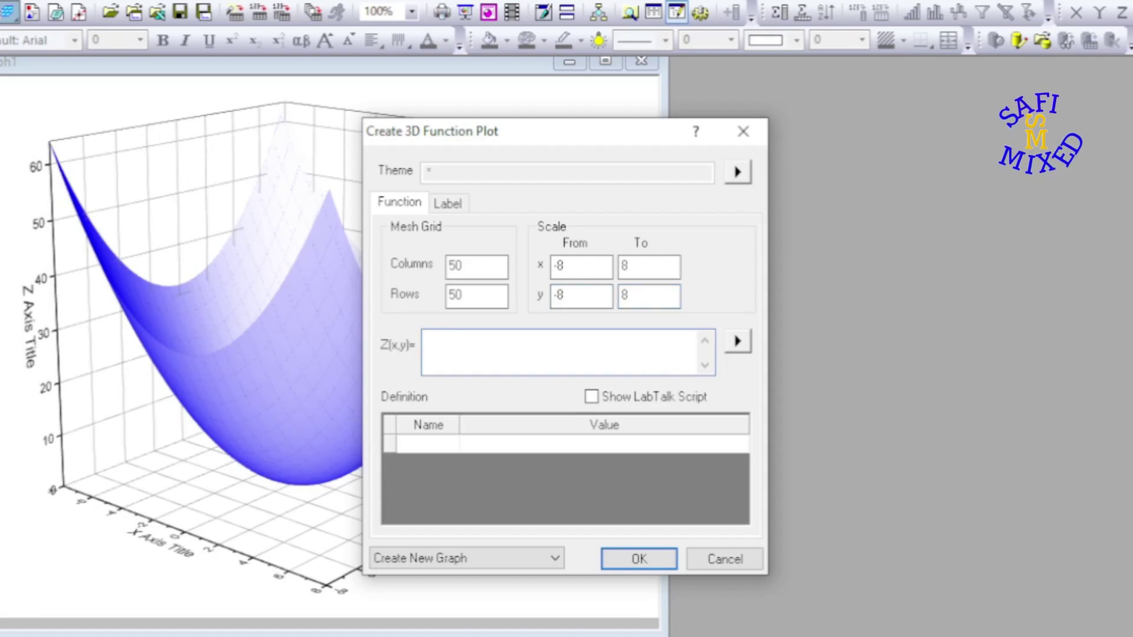
Step: Paste the formula, change it to (-1/2)*(x^2+y^2), and create the downward paraboloid
key("ctrl+v")
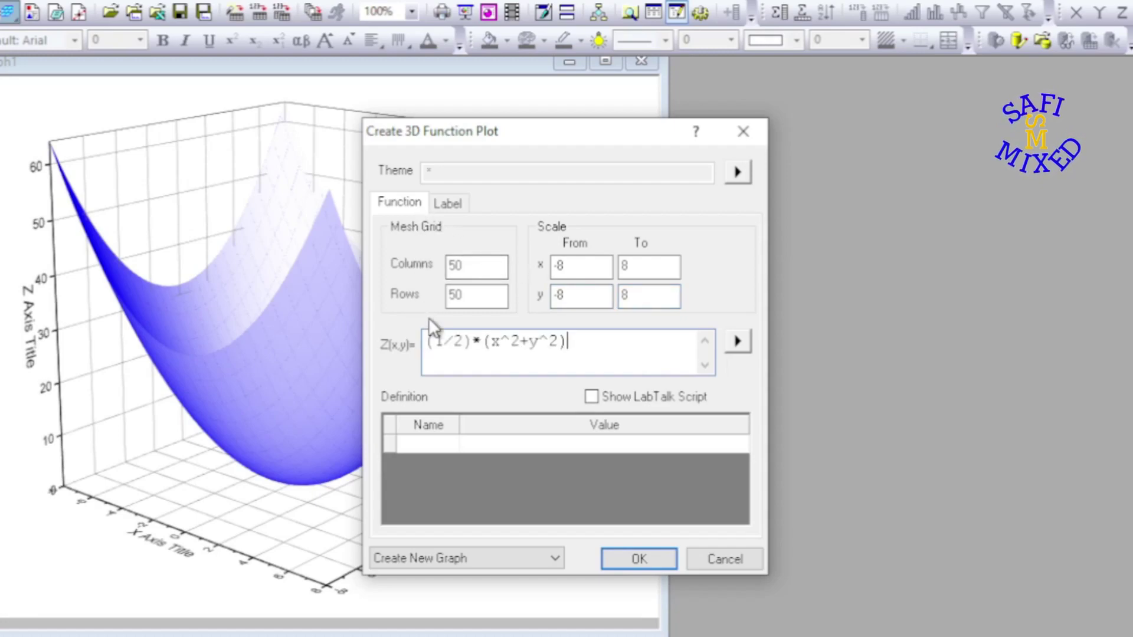
left_click(434, 341)
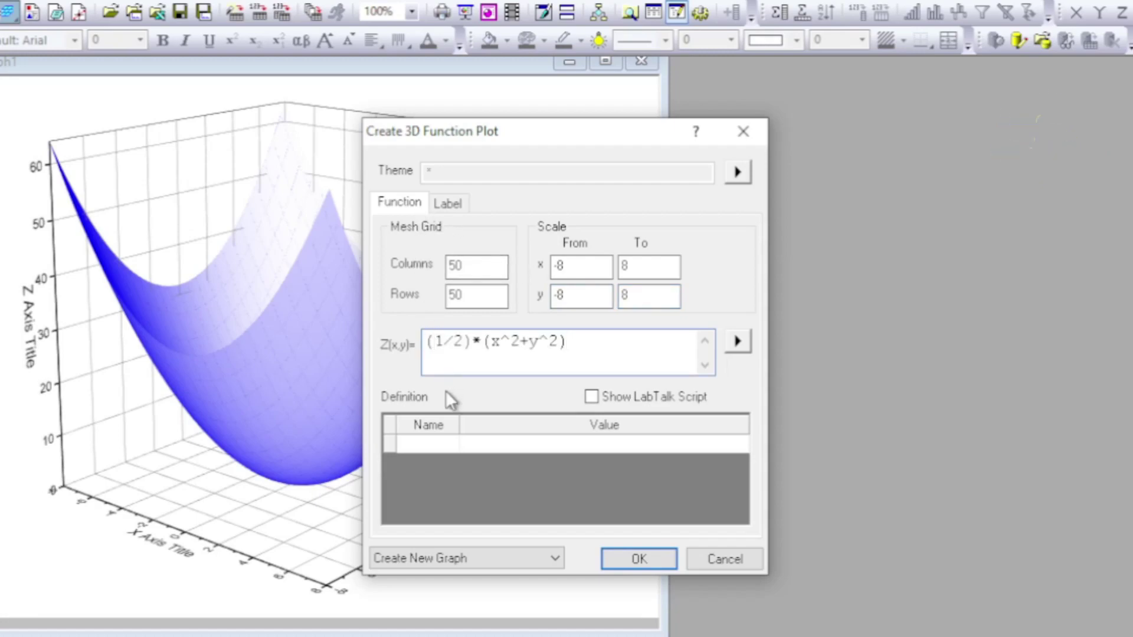
type("-")
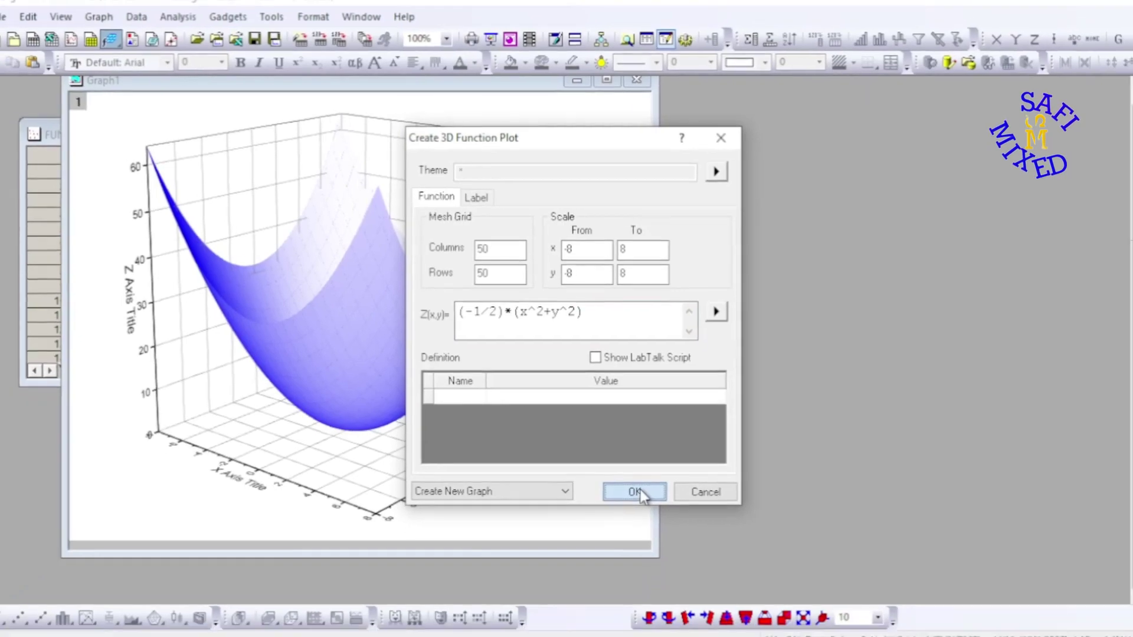
left_click(646, 555)
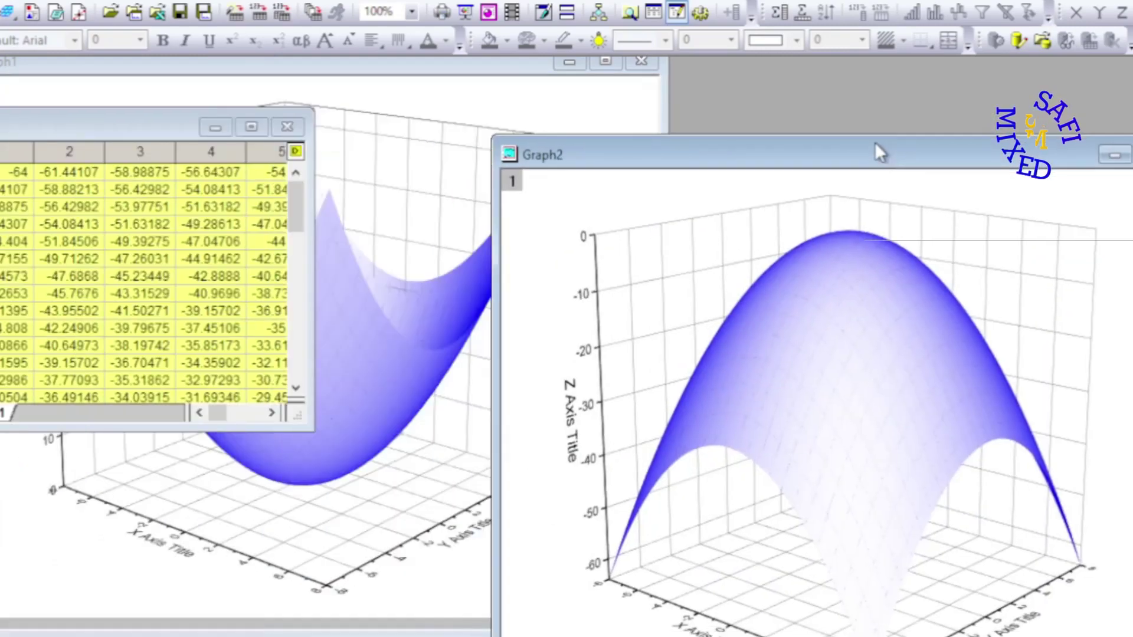
Step: Place Graph2 beside Graph1 and begin a fresh 3D function plot
left_click_drag(880, 152, 838, 90)
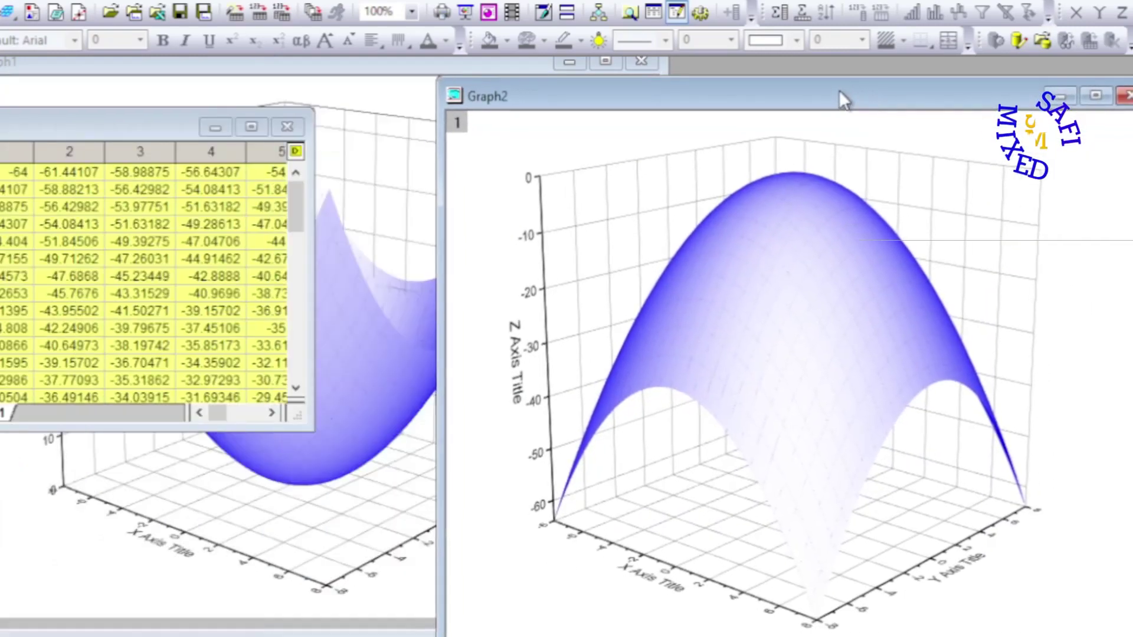
left_click(8, 12)
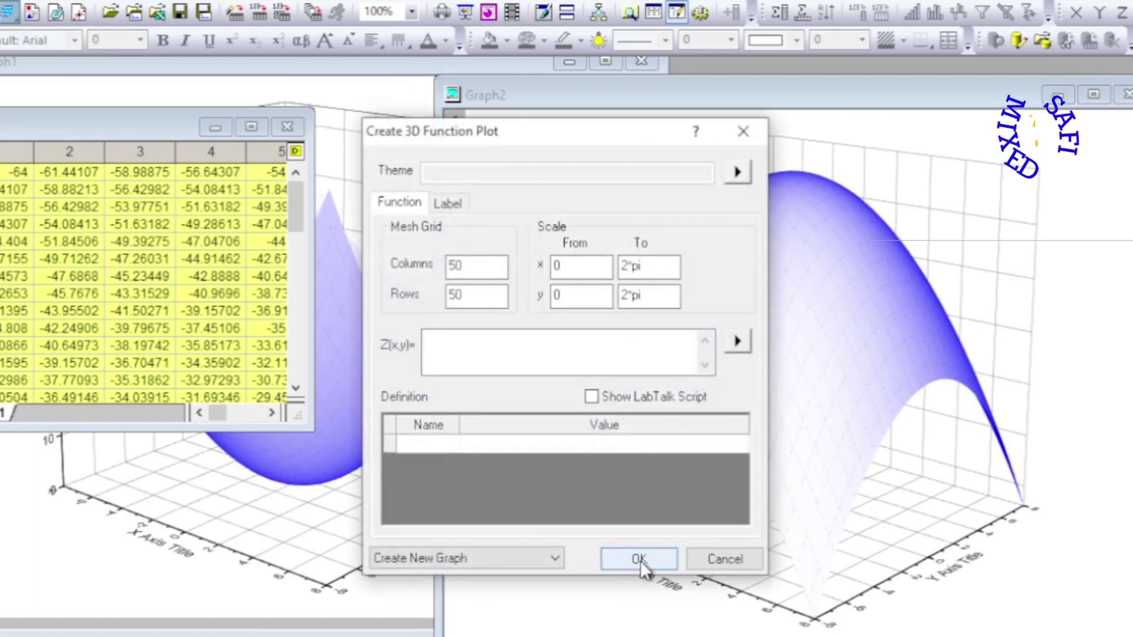
Step: Set the x and y ranges of the new function plot to -8 to 8
left_click(568, 265)
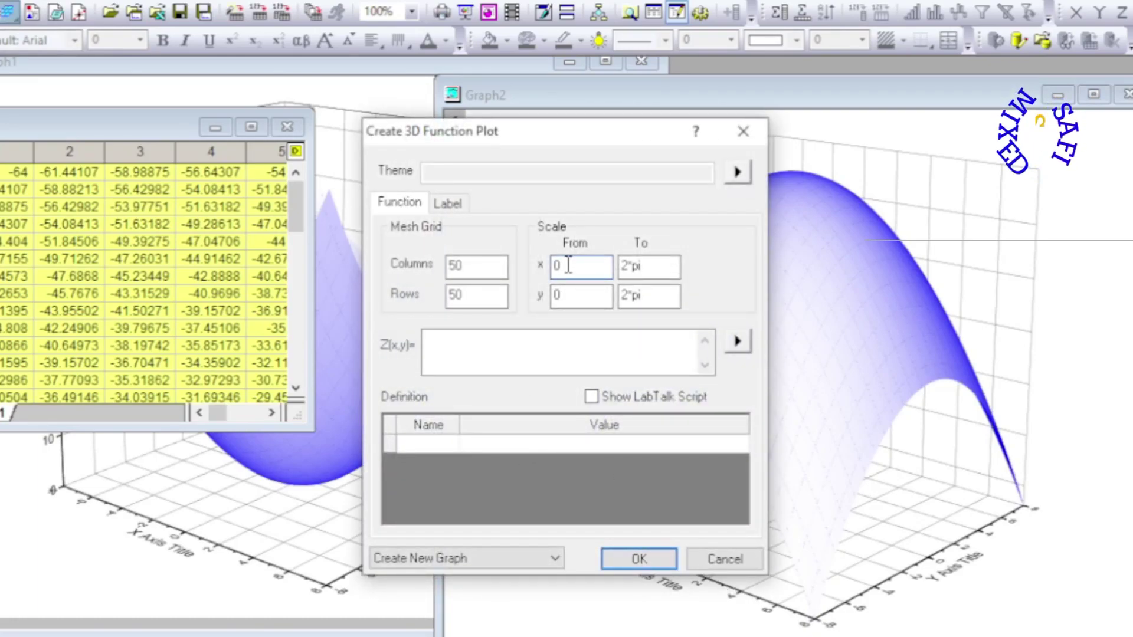
key("BackSpace")
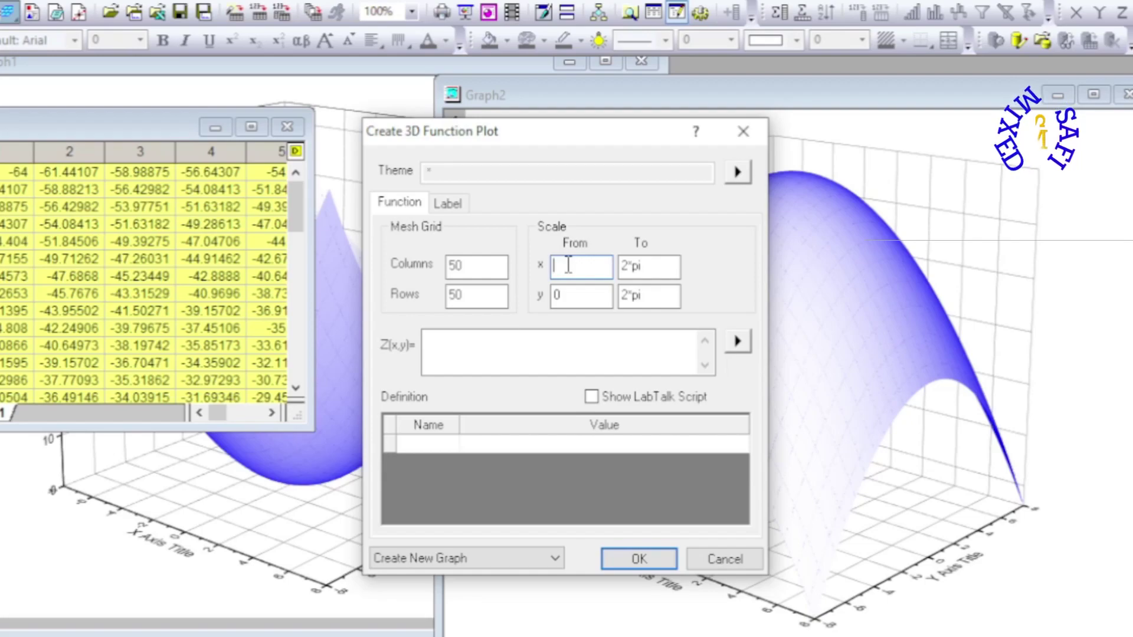
type("-8")
key("Tab")
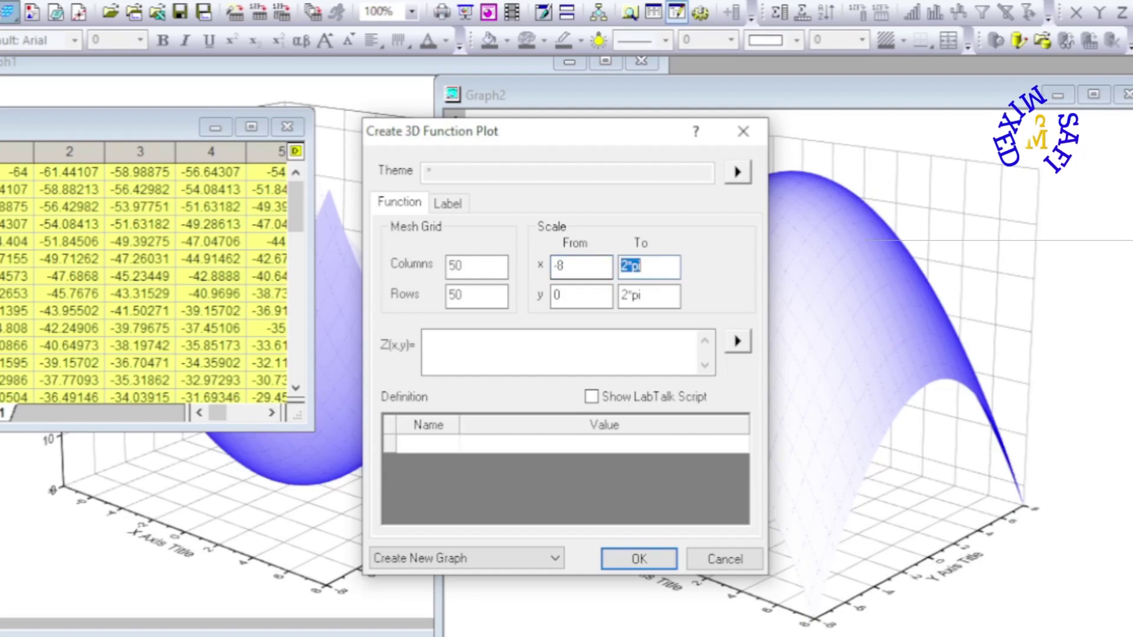
type("8")
key("Tab")
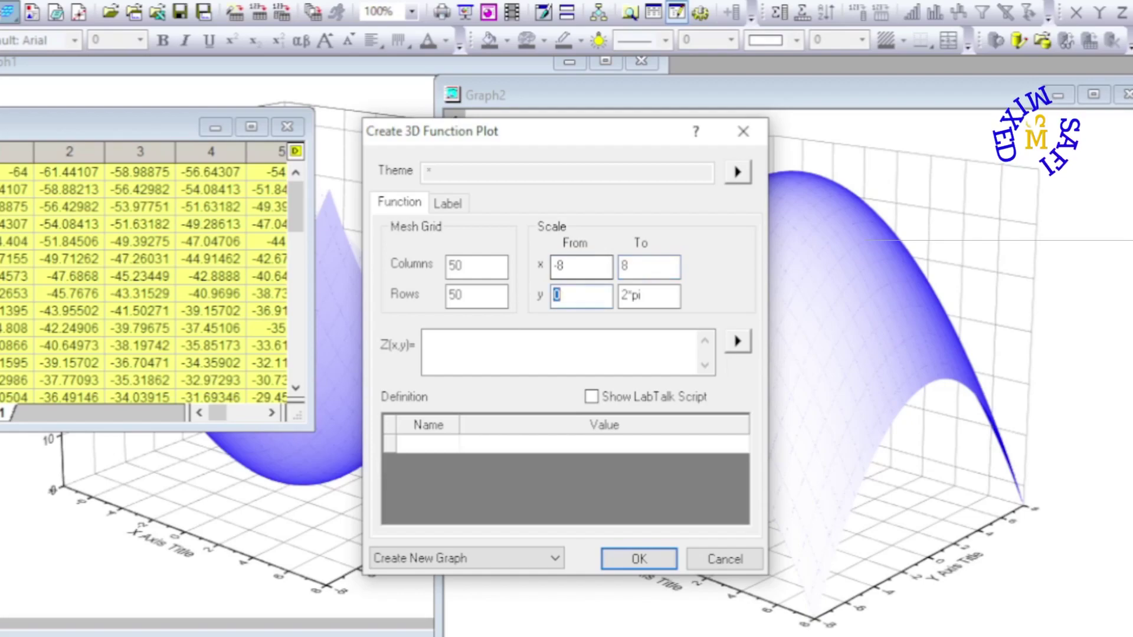
type("-8")
key("Tab")
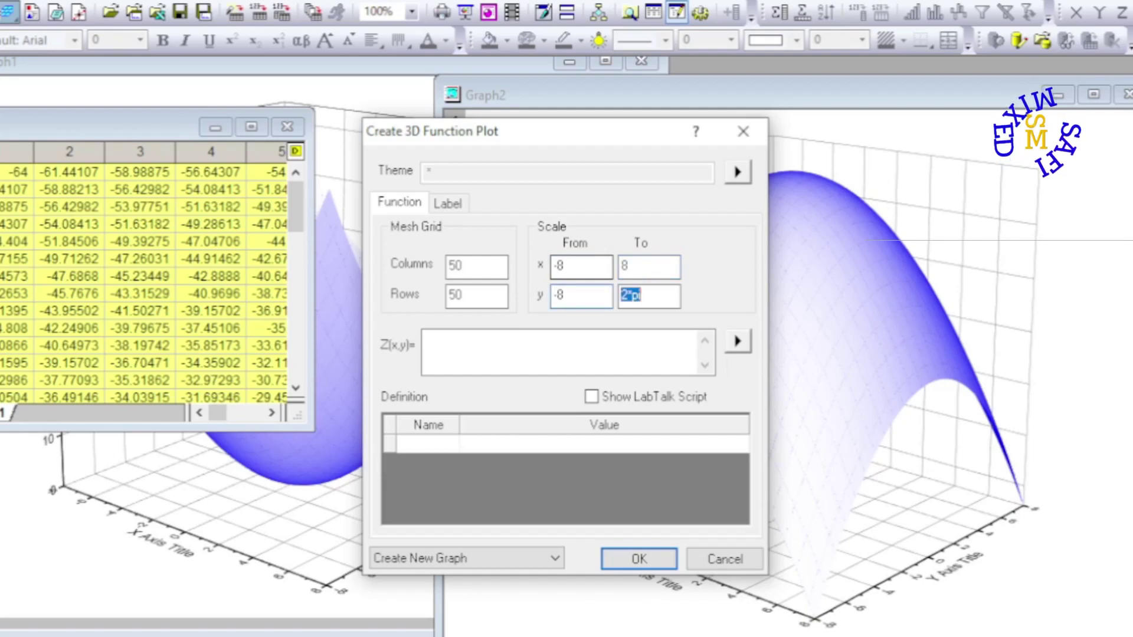
type("8")
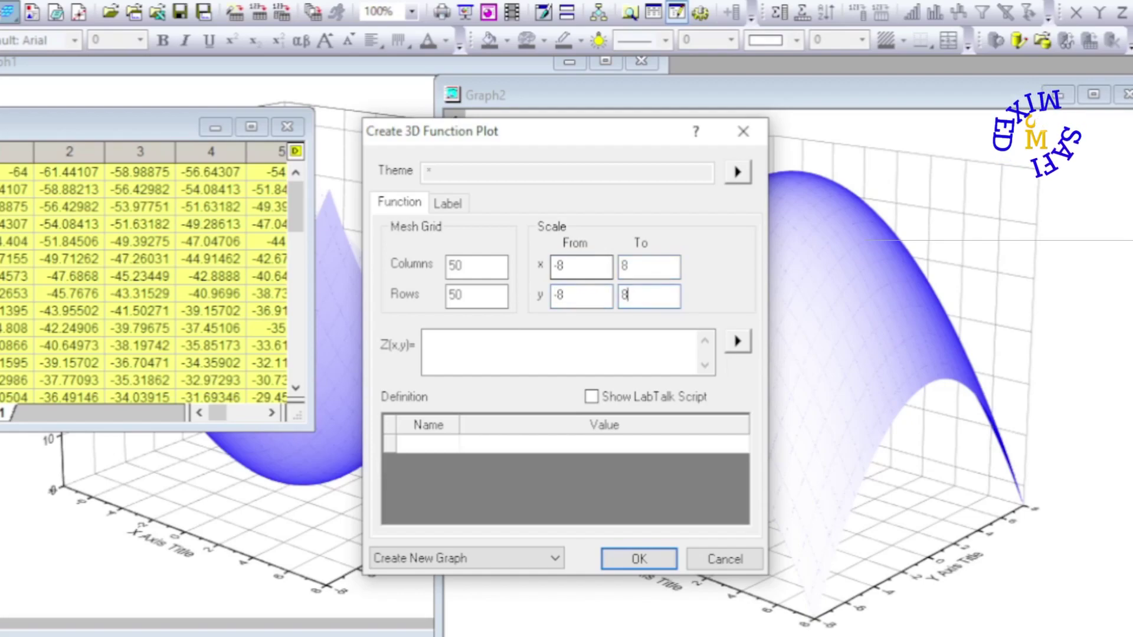
Step: Enter Z = Sin(sqrt(x^2+y^2))/(sqrt(x^2+y^2)) and create the surface as Graph3
left_click(425, 342)
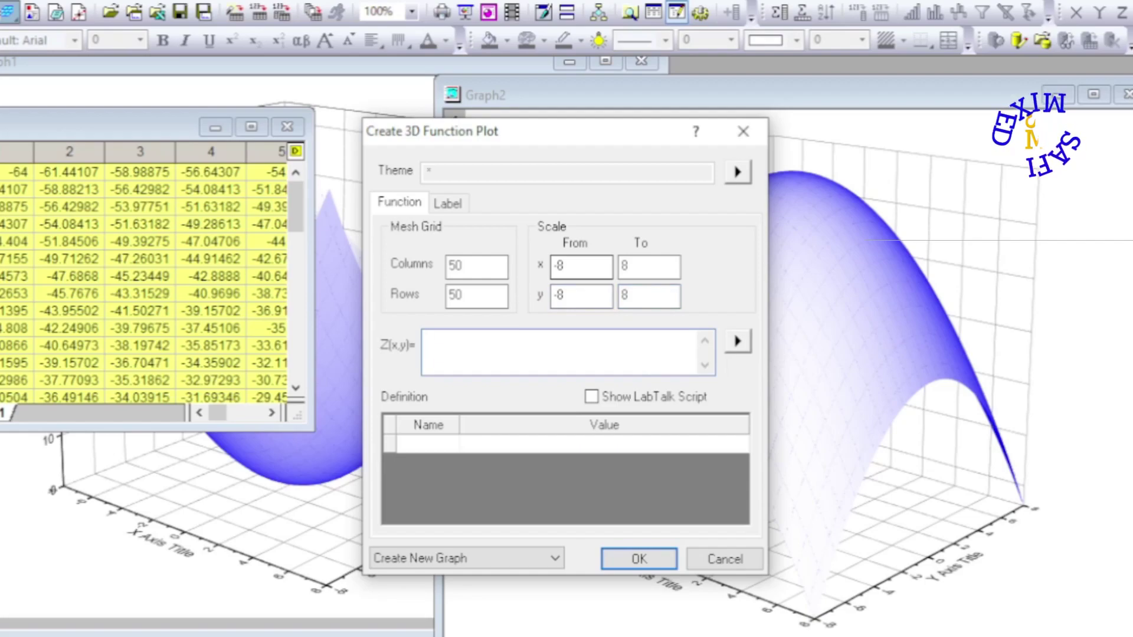
type("Sin")
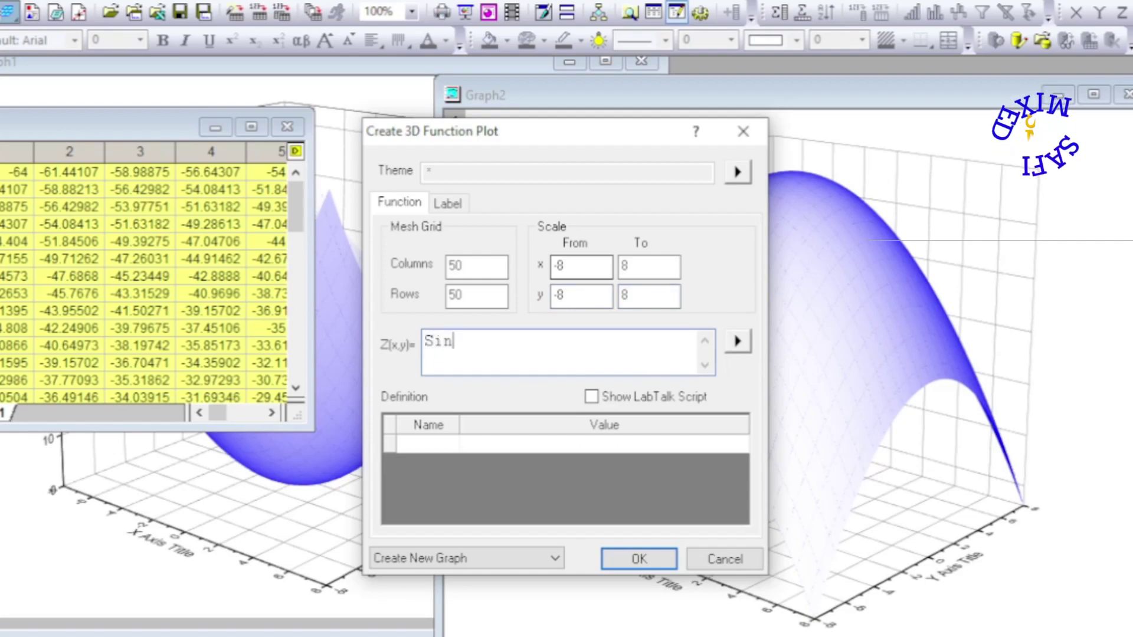
type("(x")
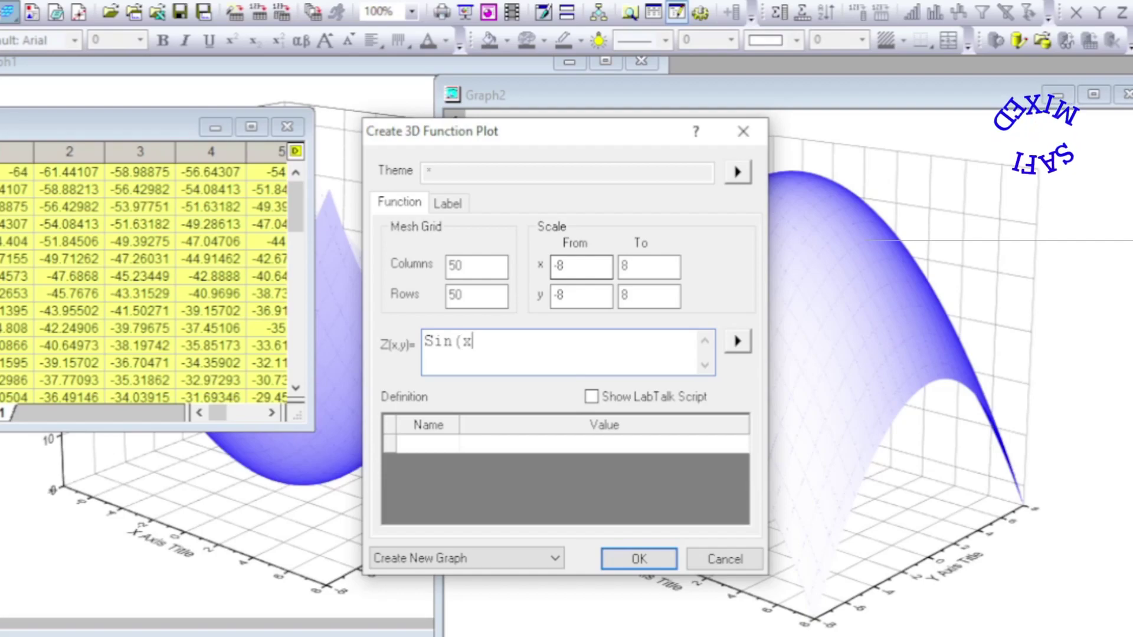
key("BackSpace")
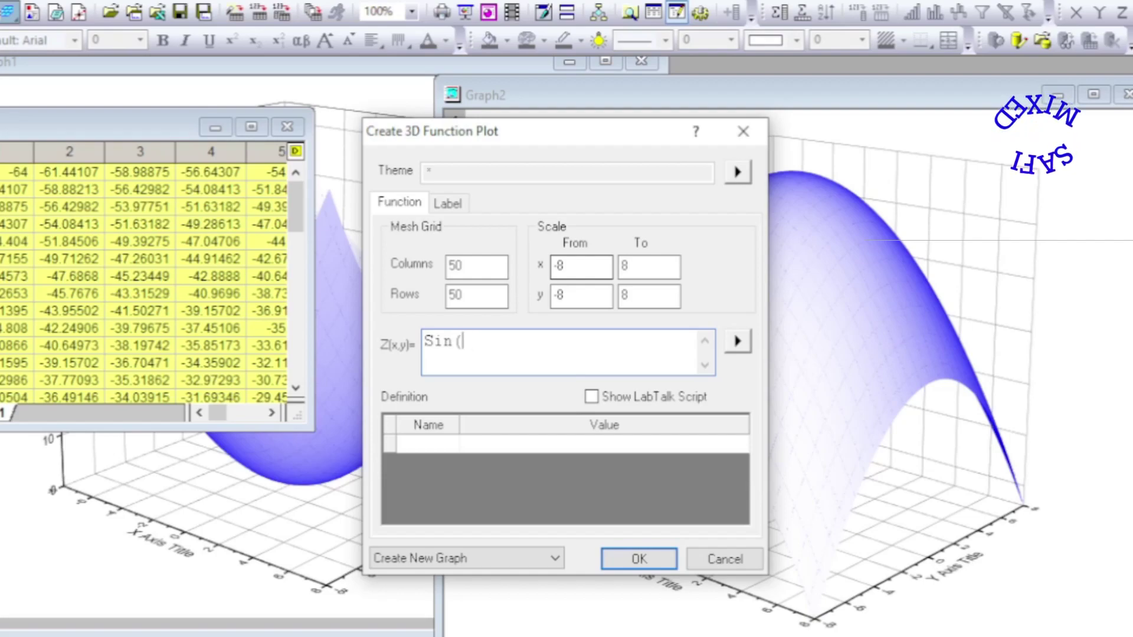
type("sqrt")
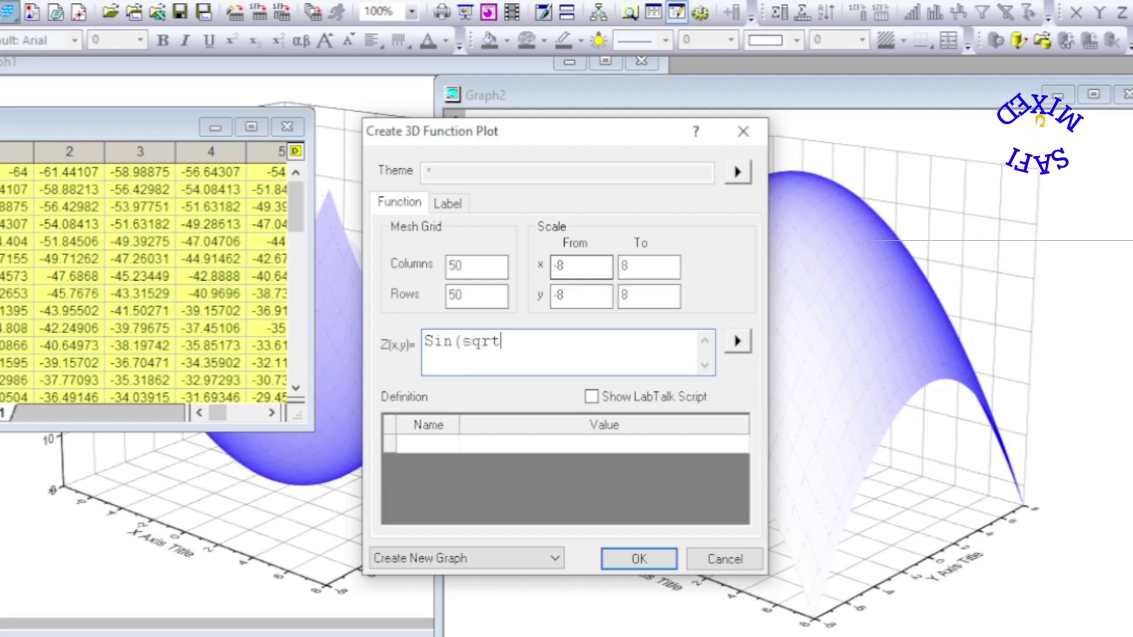
type("(")
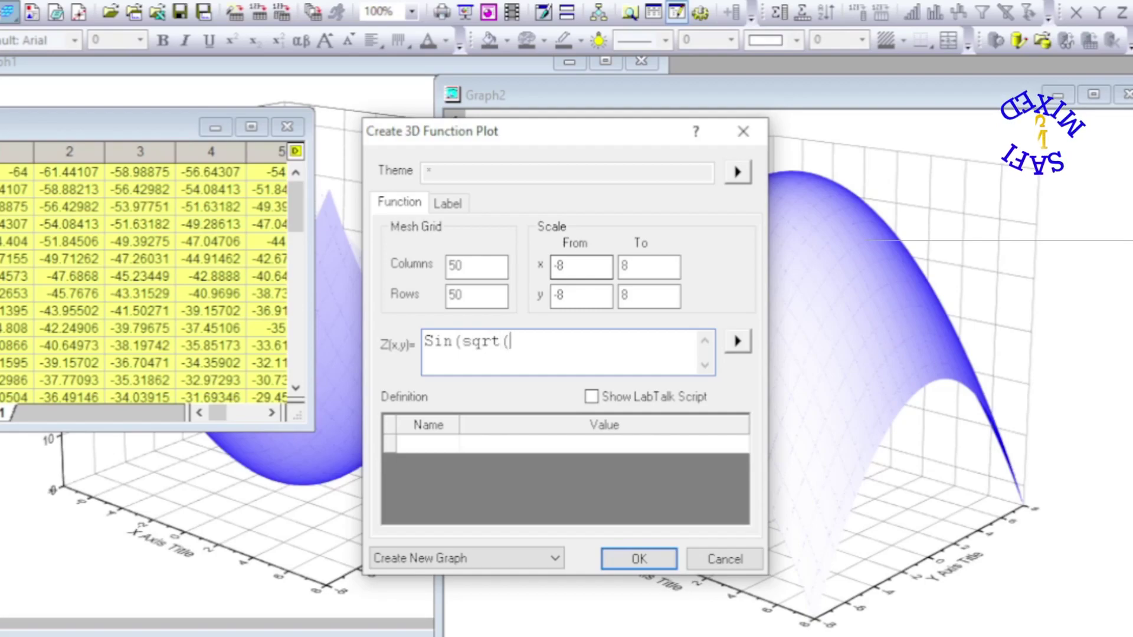
type("x^")
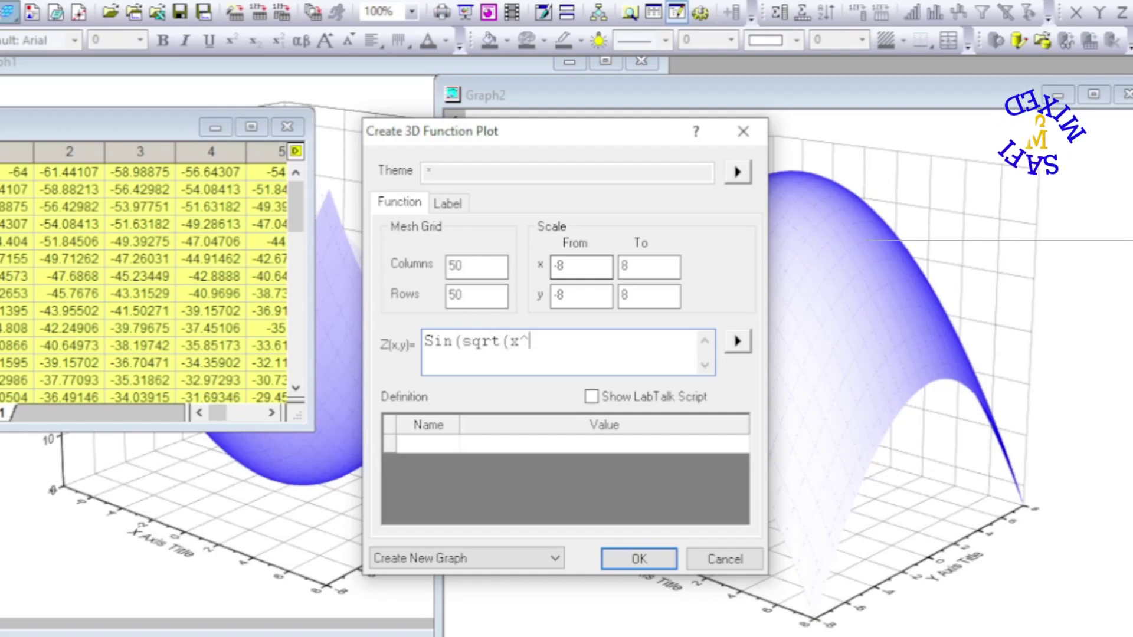
type("2+")
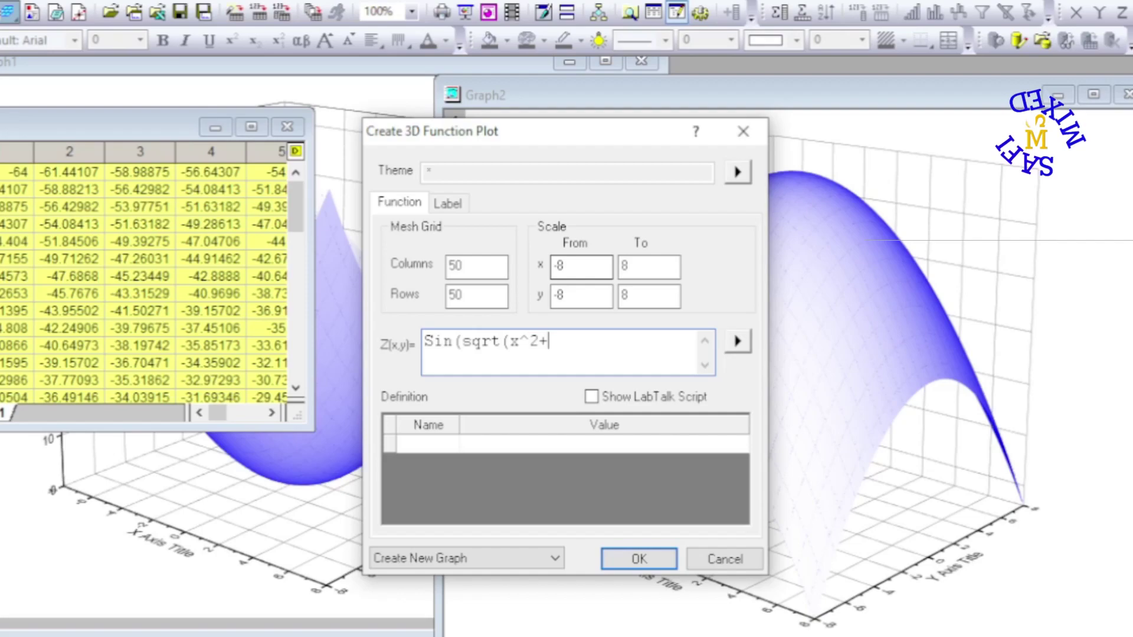
type("y^2")
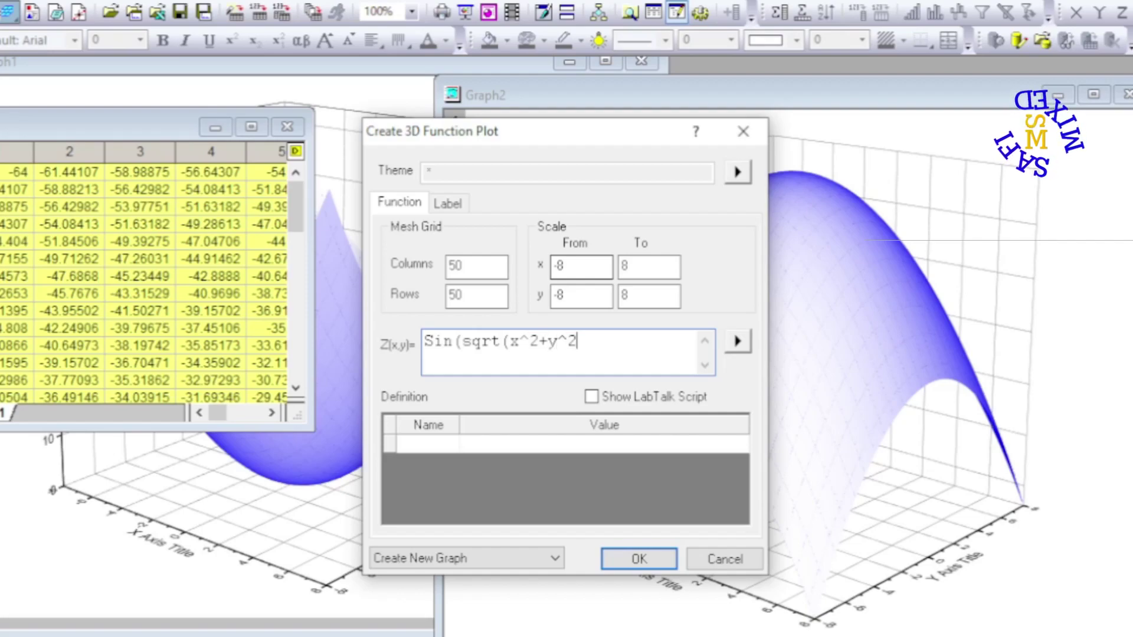
type("))")
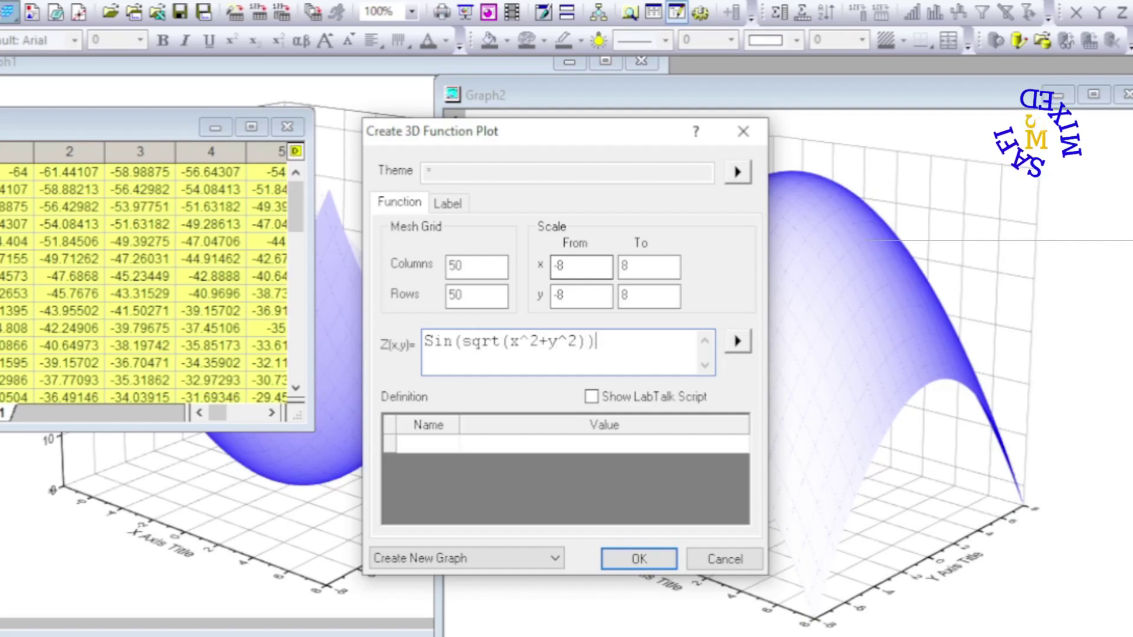
type("/")
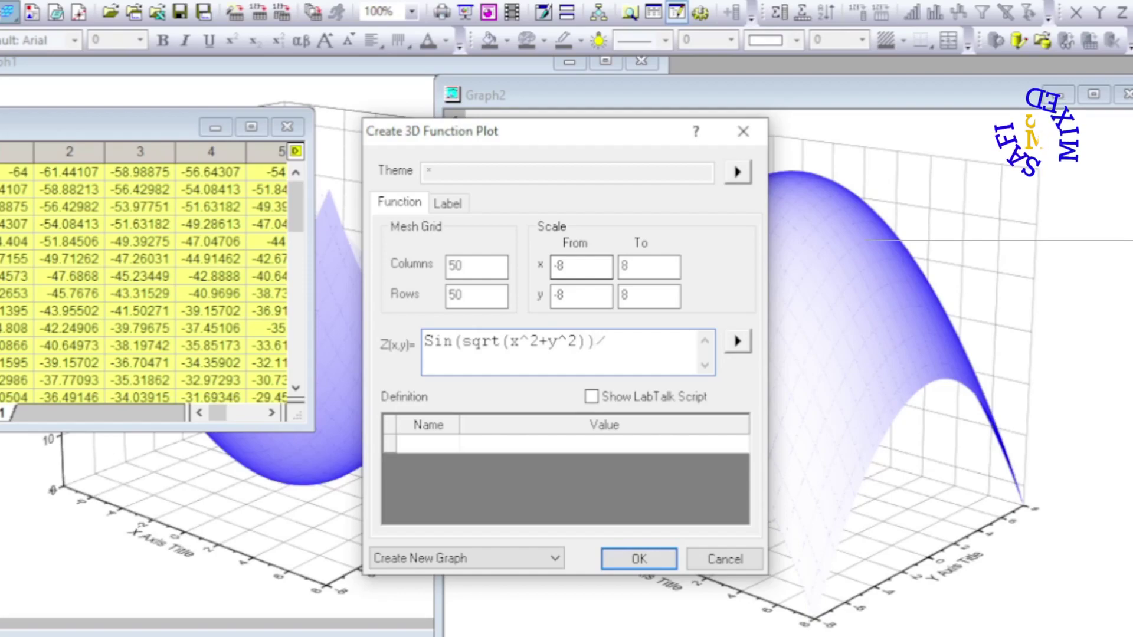
type("(sqt")
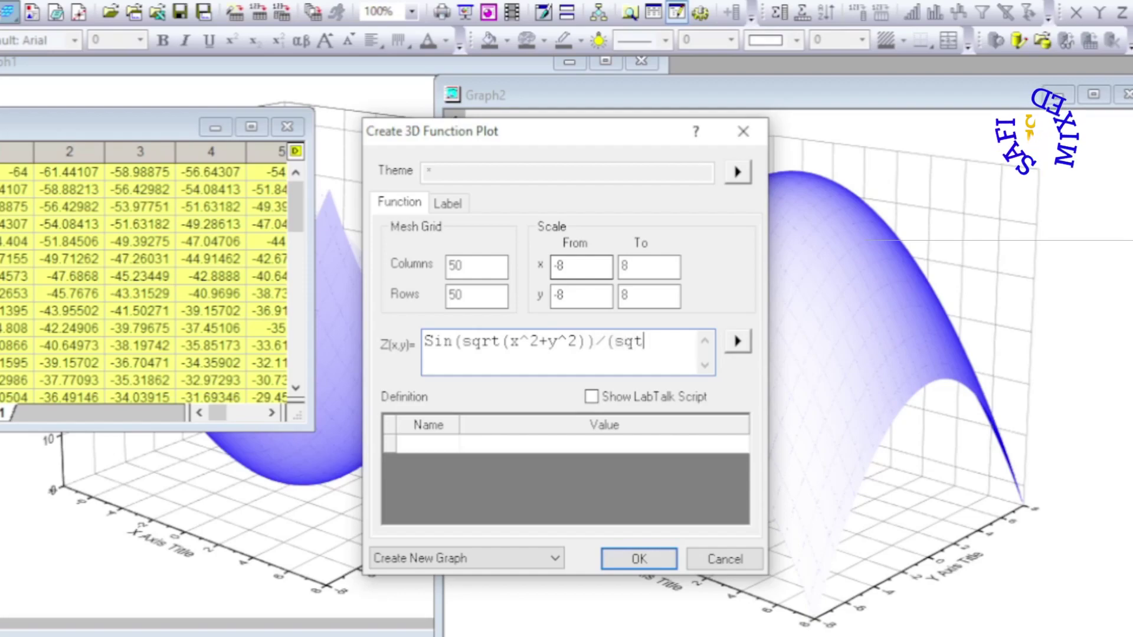
key("BackSpace")
type("e")
key("BackSpace")
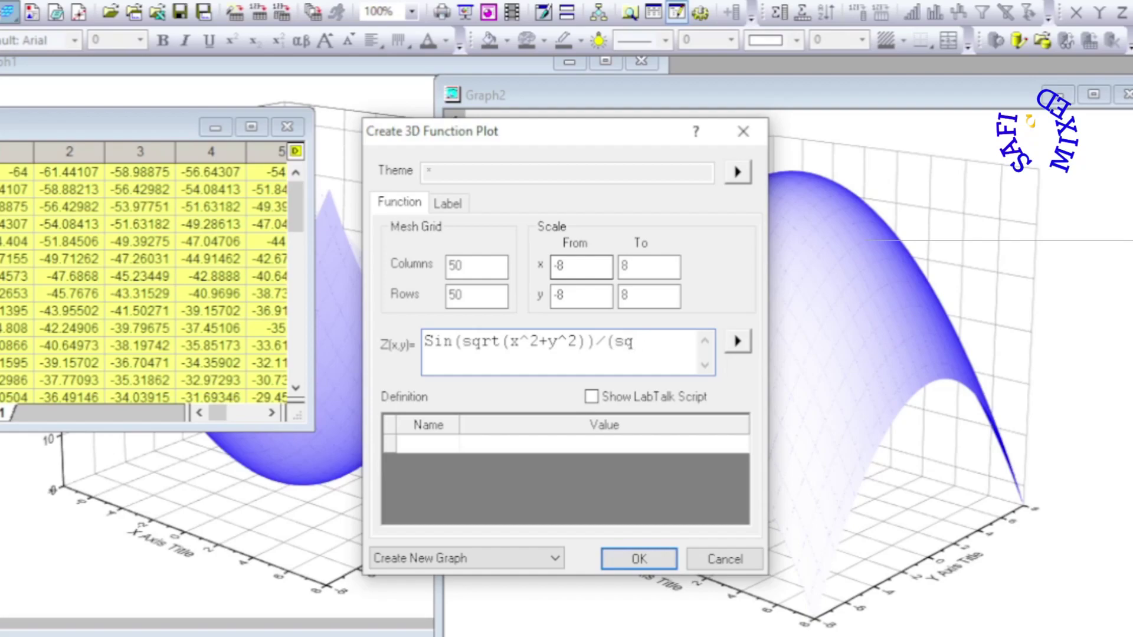
type("rt")
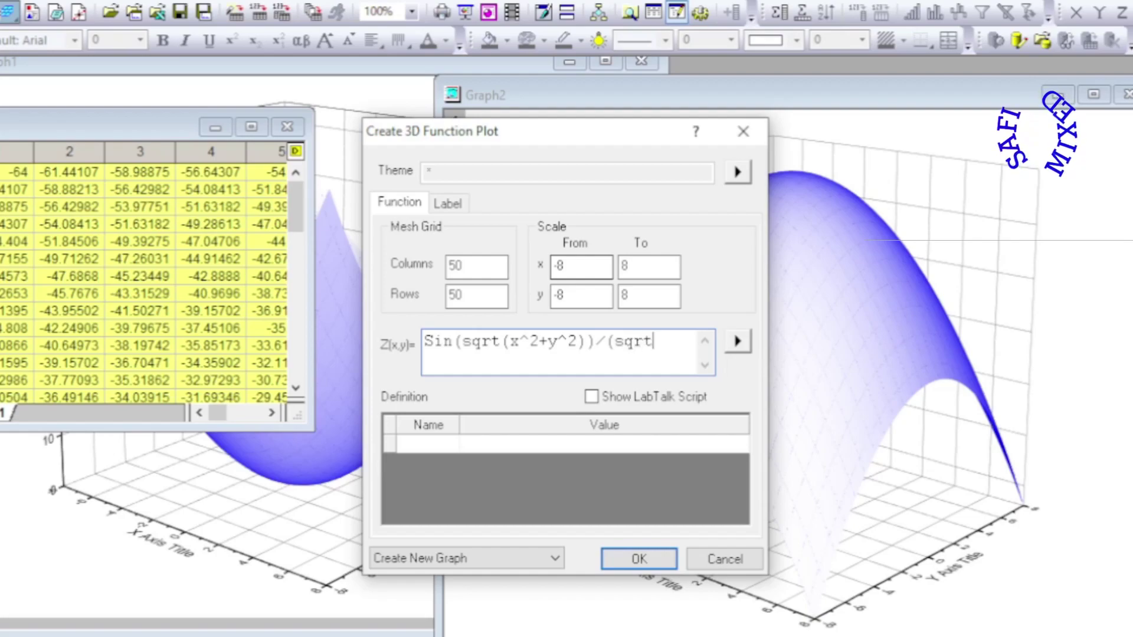
type("(x")
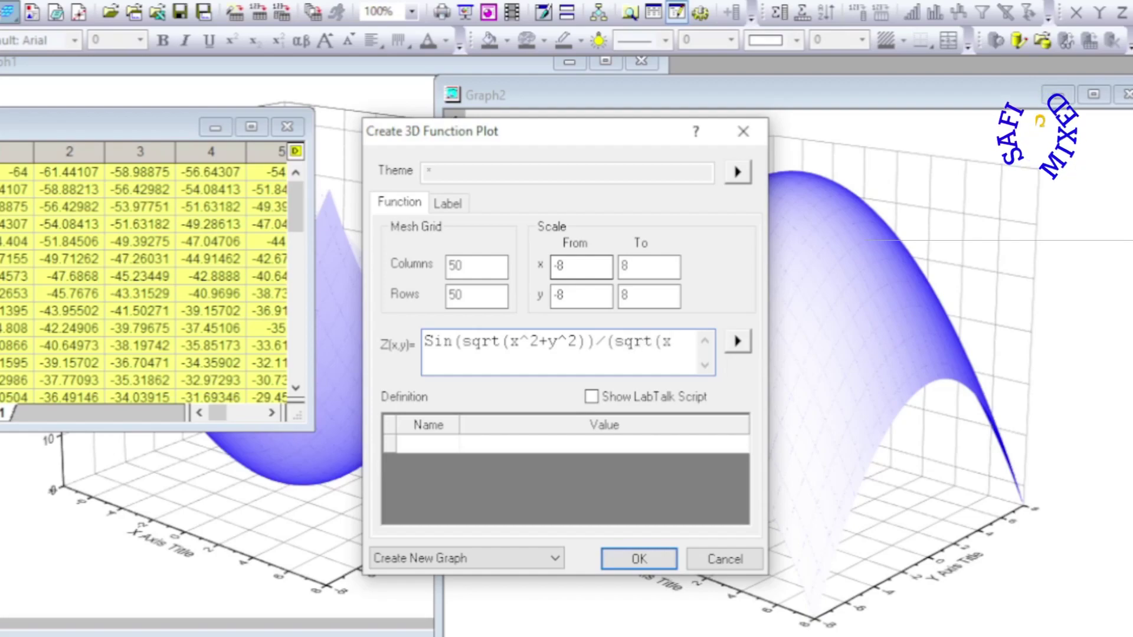
type("^2+")
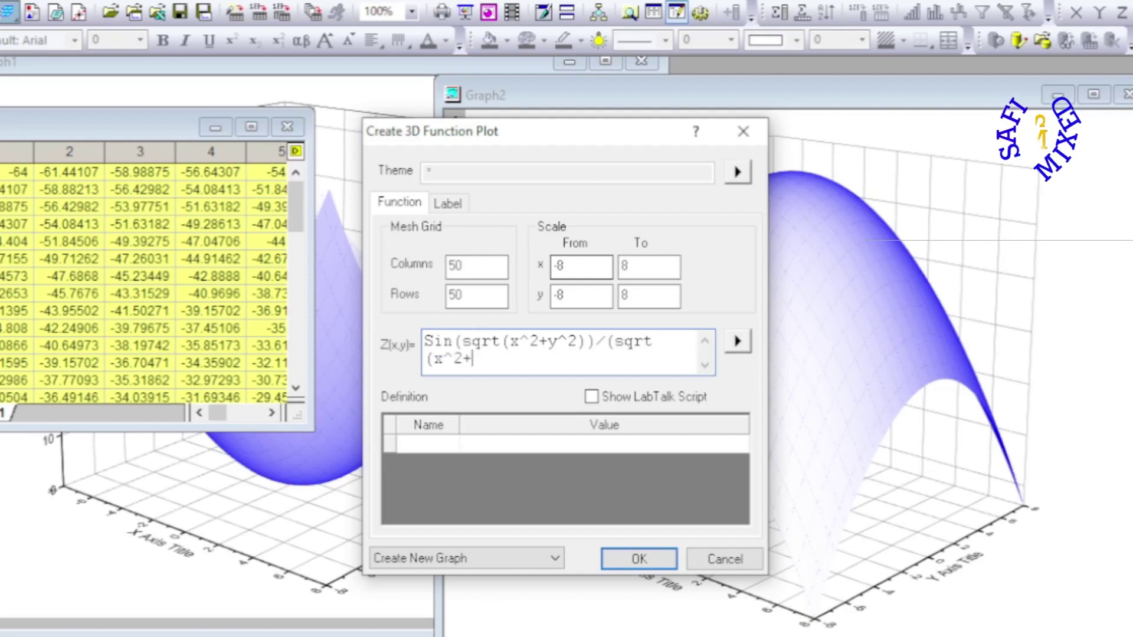
type("y^2")
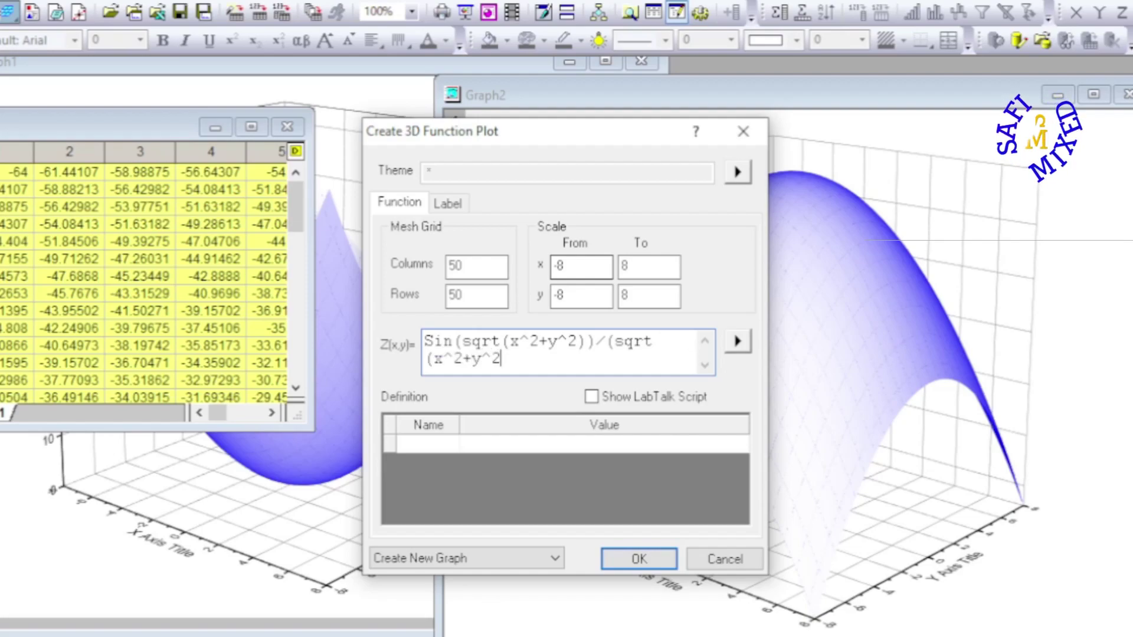
type(")")
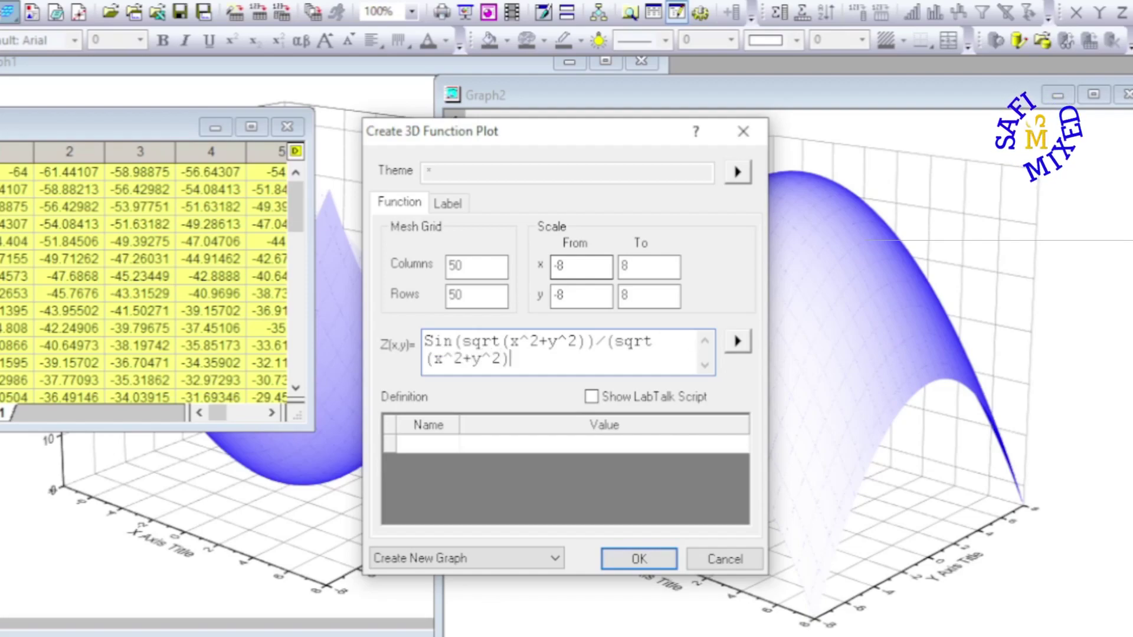
type(")")
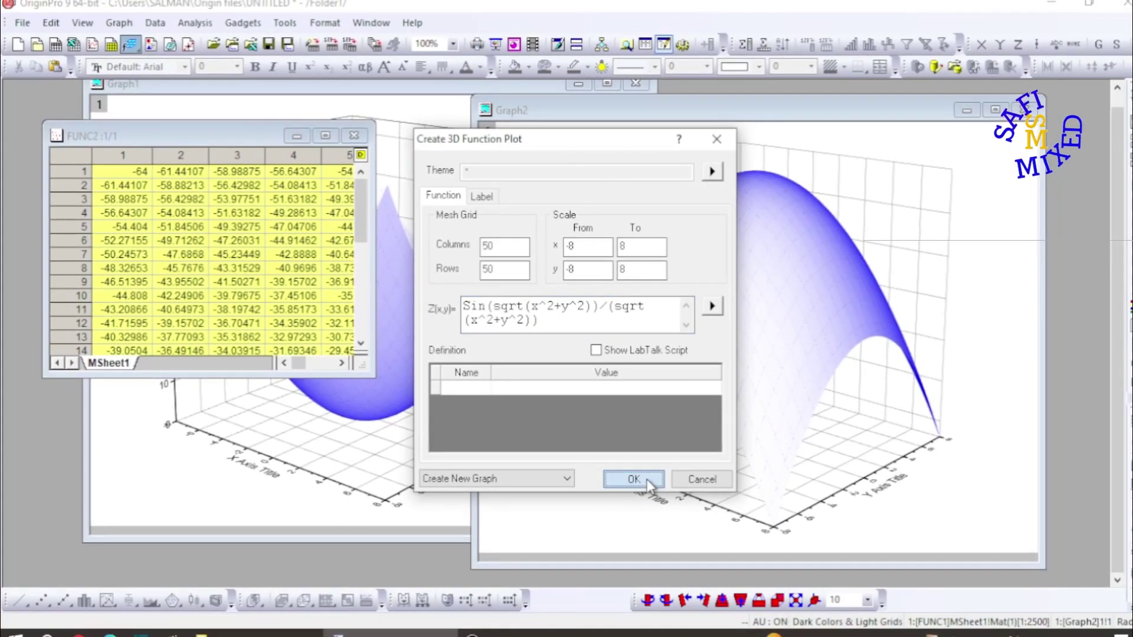
left_click(649, 490)
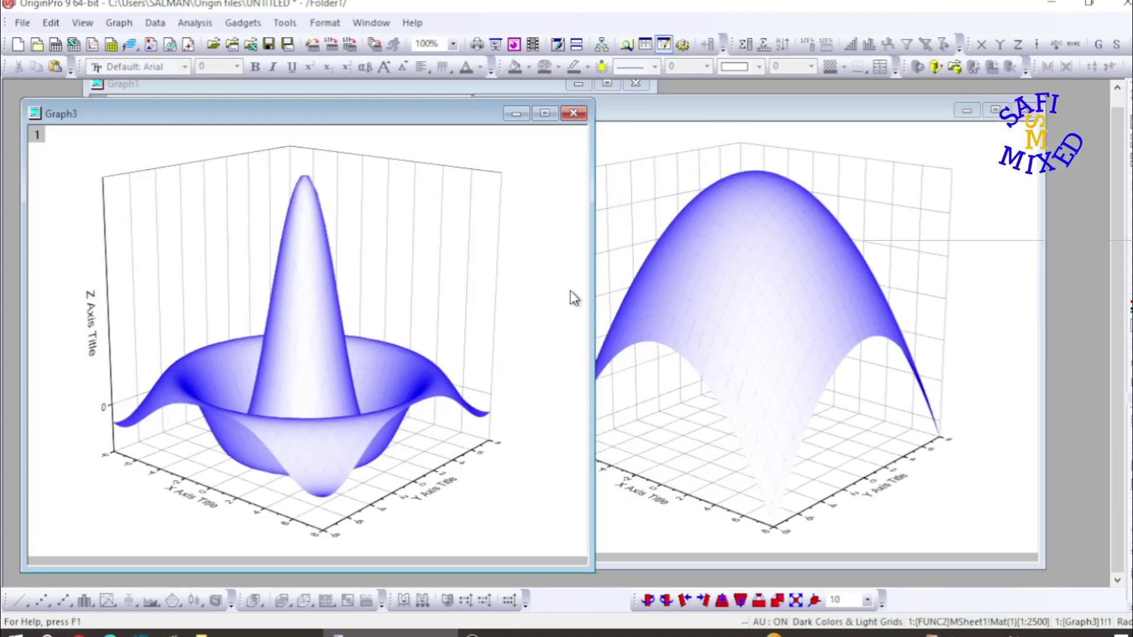
Step: Bring Graph1 with the upward paraboloid back to the front using Ctrl+Tab
key("ctrl+Tab")
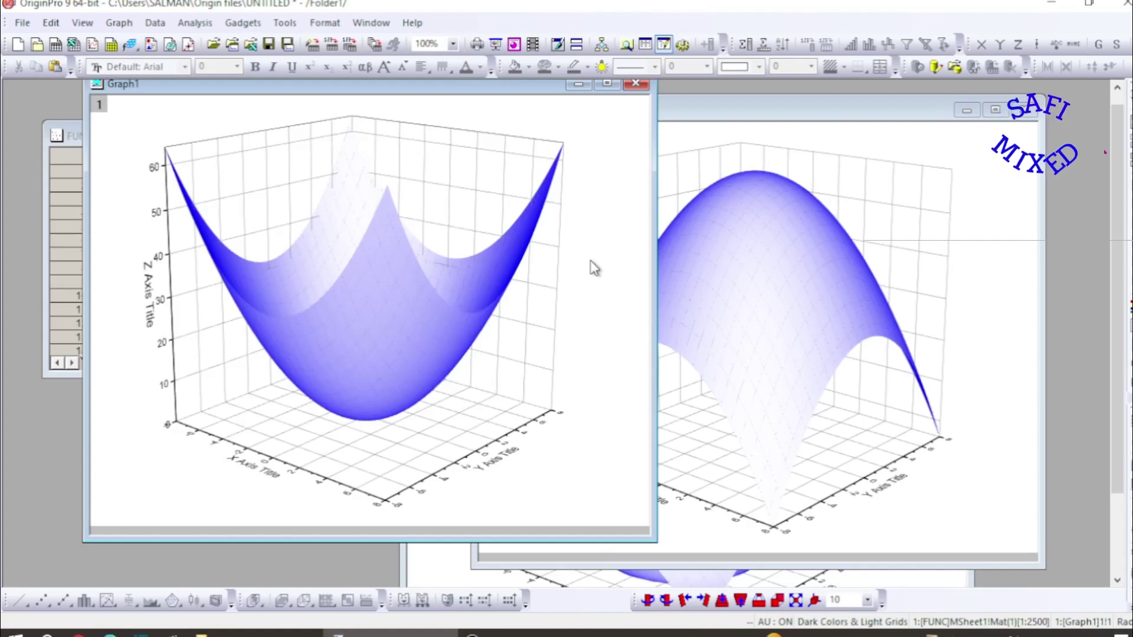
Step: Add the FUNC, FUNC1 and FUNC2 matrices as surface plots in Graph1's layer via Layer Contents
right_click(589, 210)
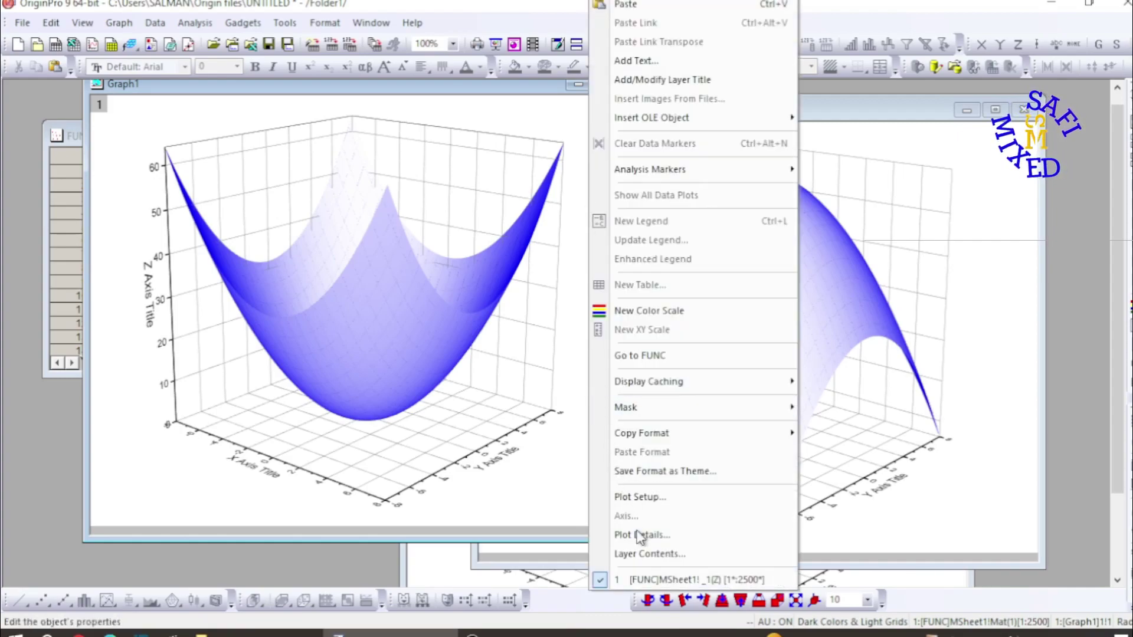
left_click(672, 554)
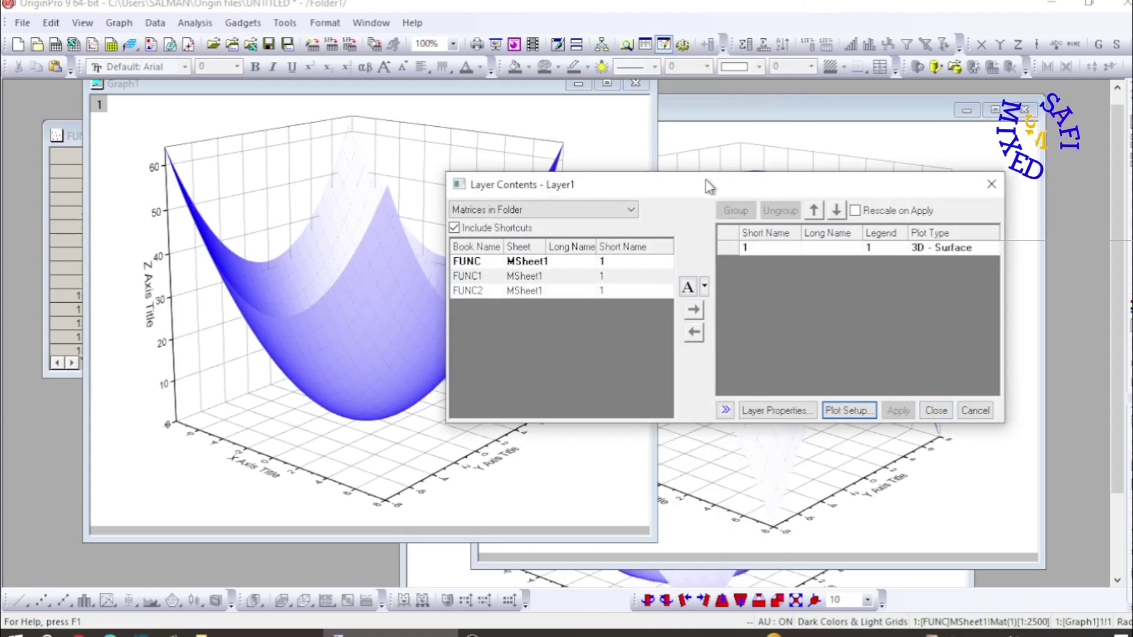
left_click_drag(708, 184, 585, 134)
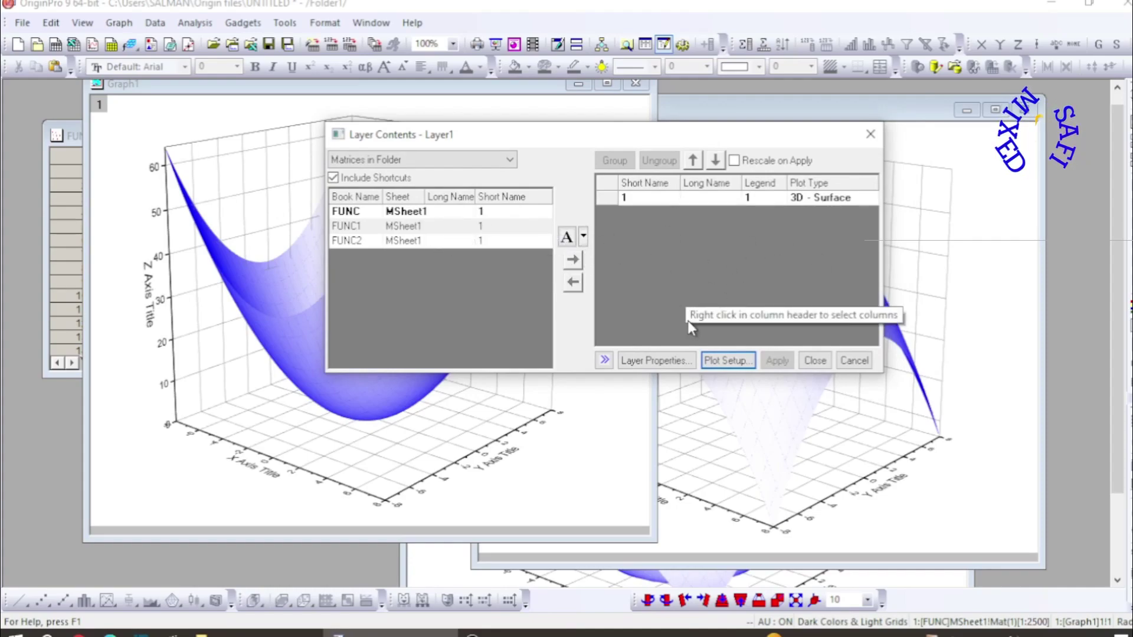
left_click(447, 213)
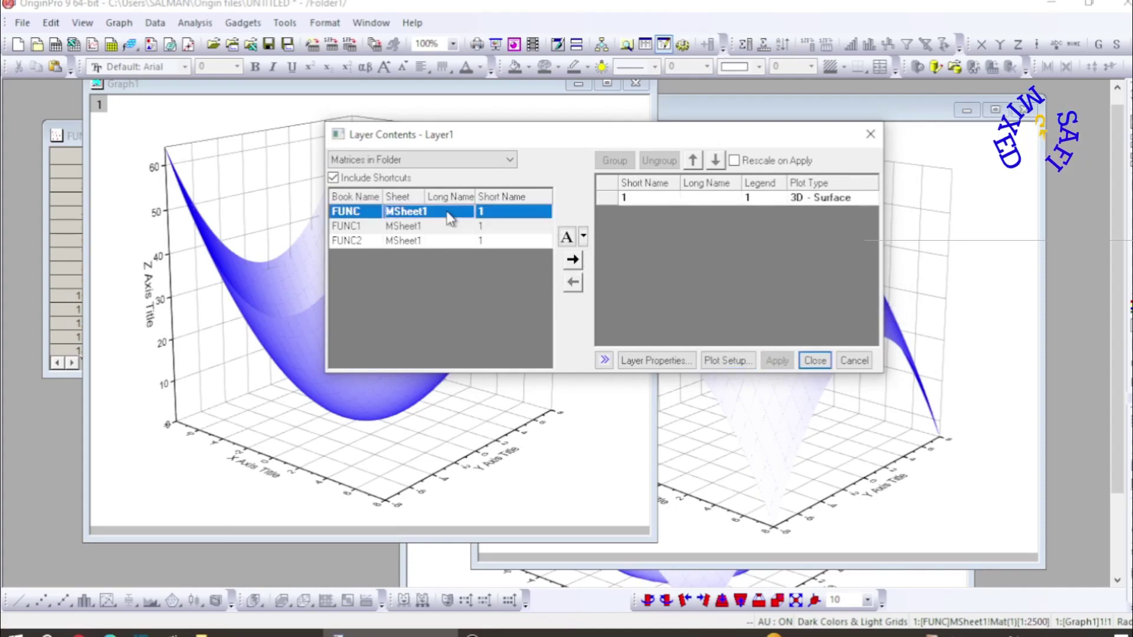
left_click(573, 260)
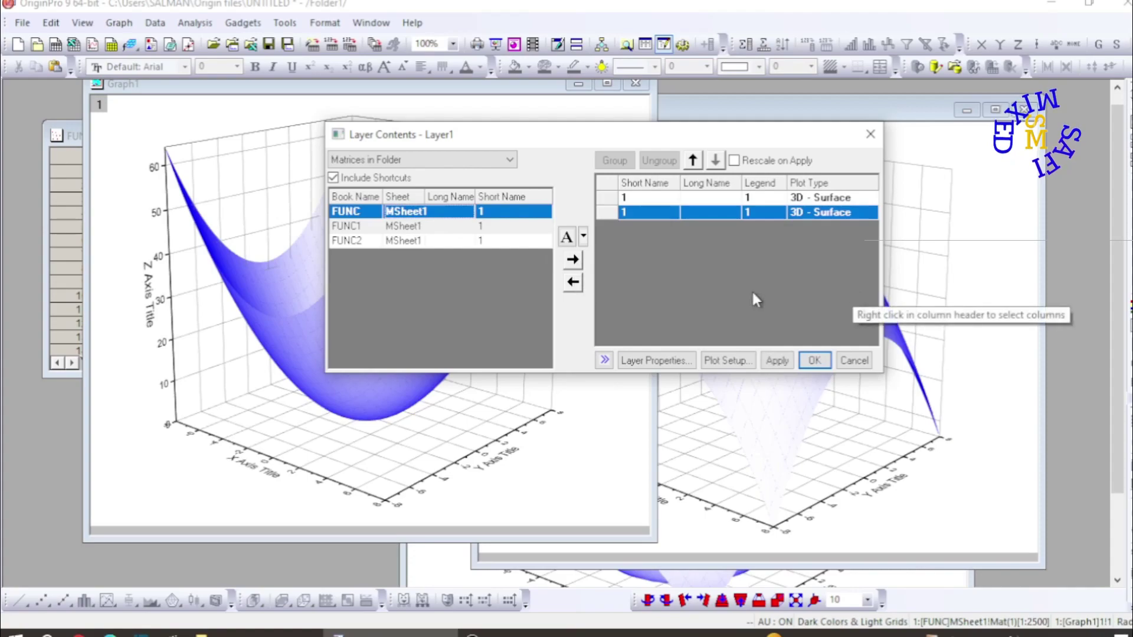
left_click(378, 227)
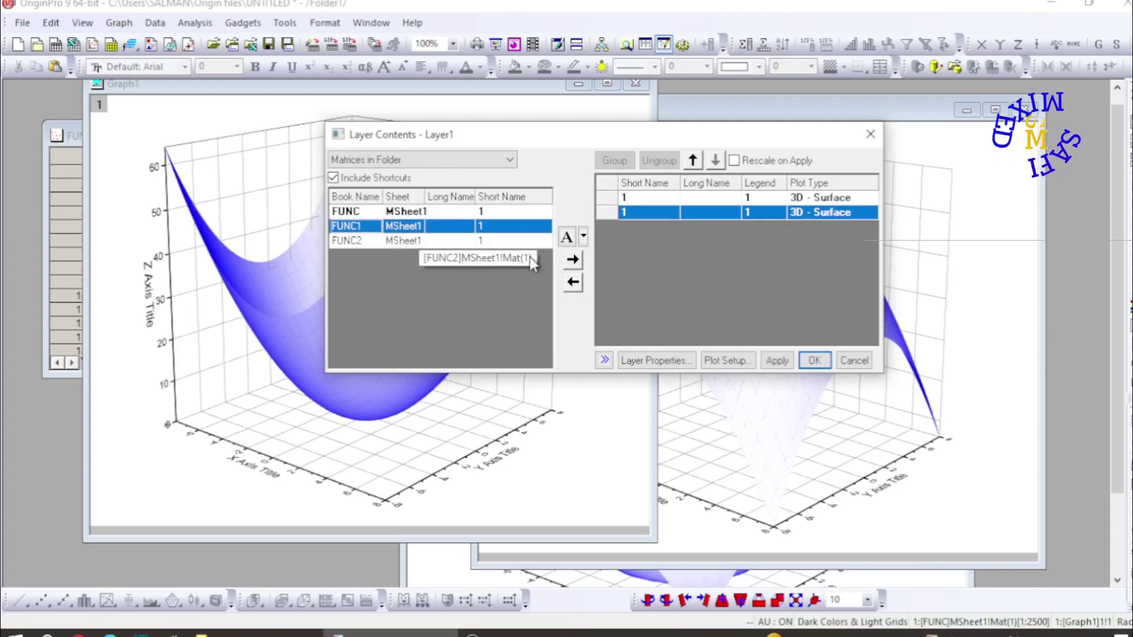
left_click(572, 260)
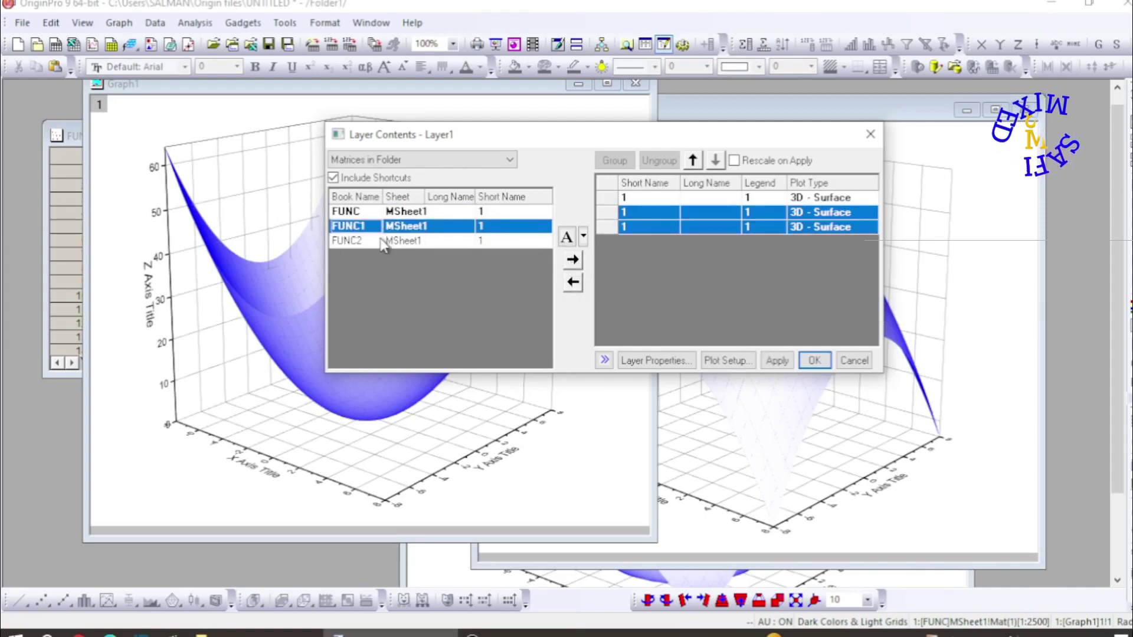
left_click(379, 239)
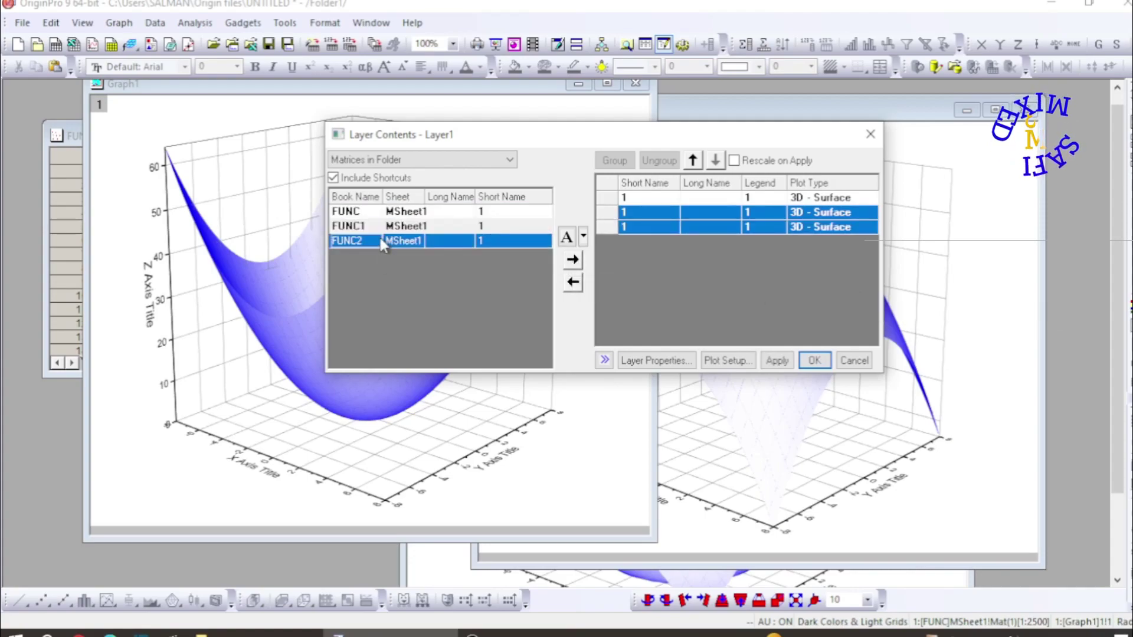
left_click(576, 261)
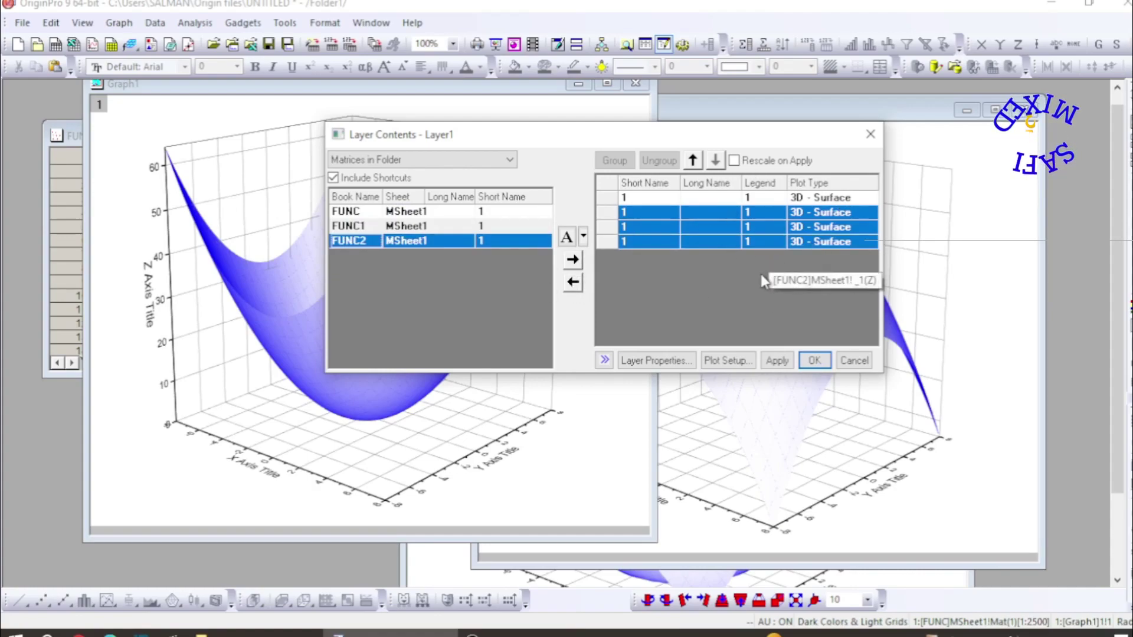
left_click(814, 366)
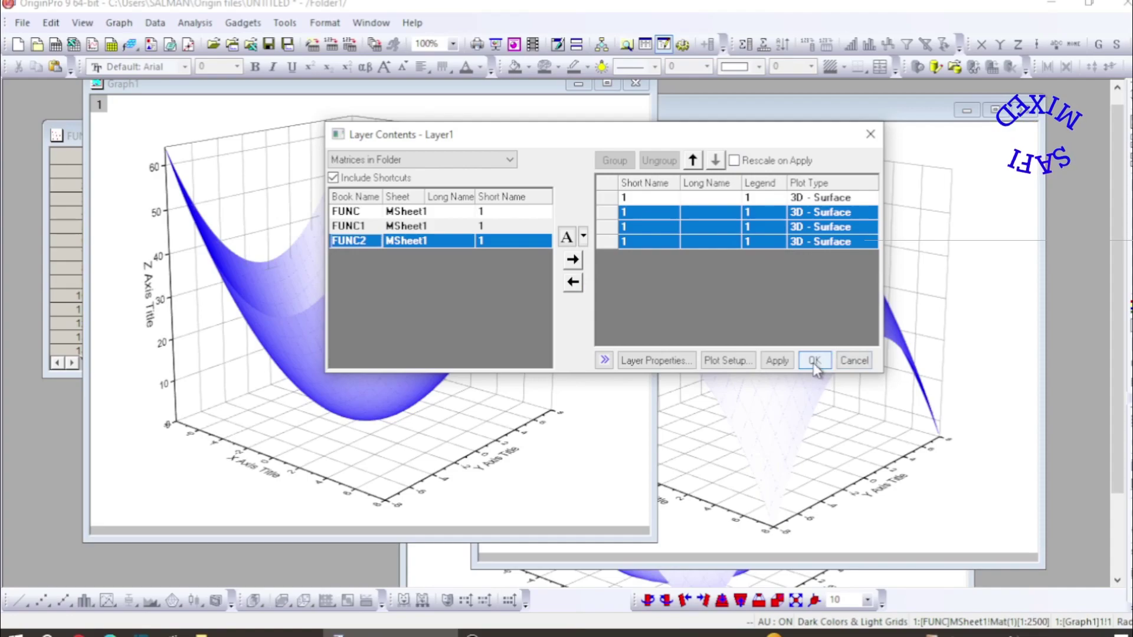
left_click(814, 366)
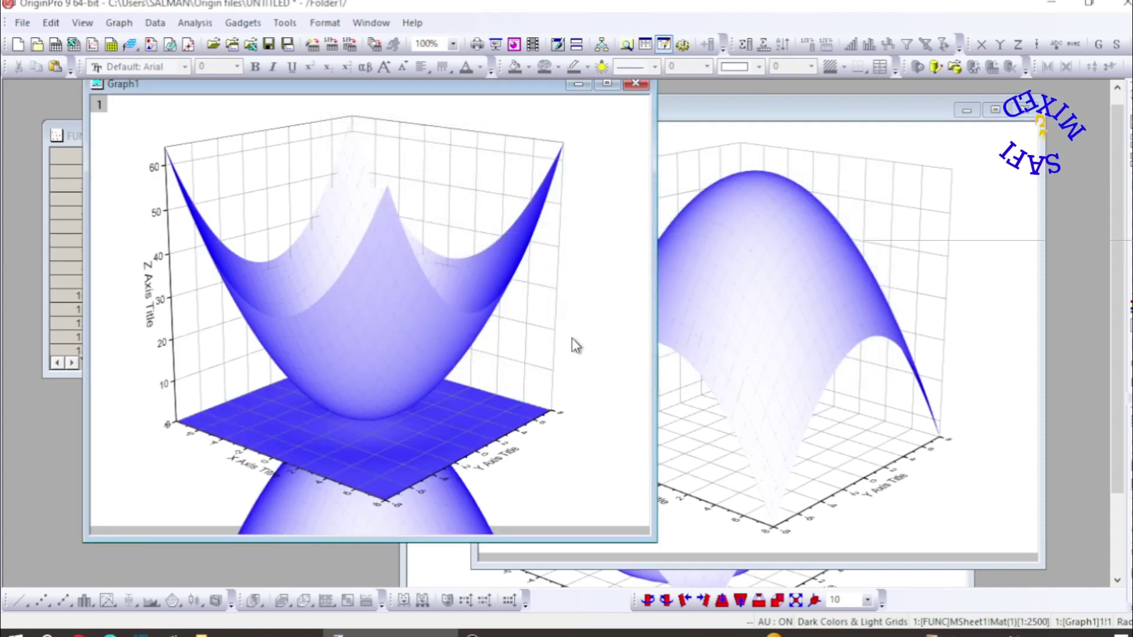
Step: Maximize Graph1 and select its Z-axis tick labels
left_click(608, 86)
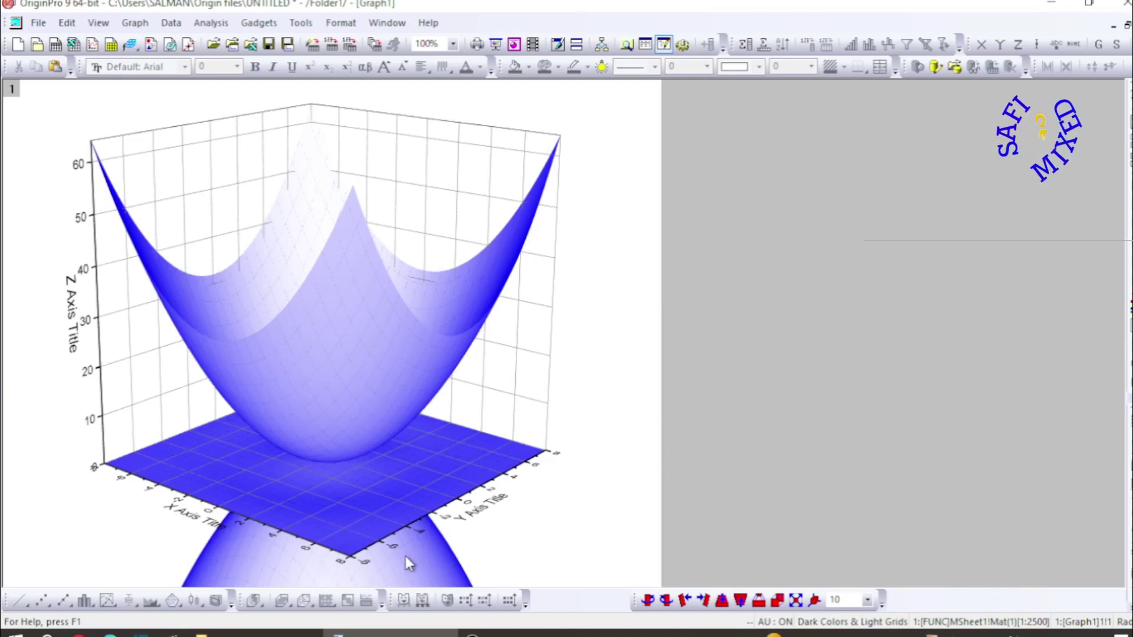
left_click(92, 418)
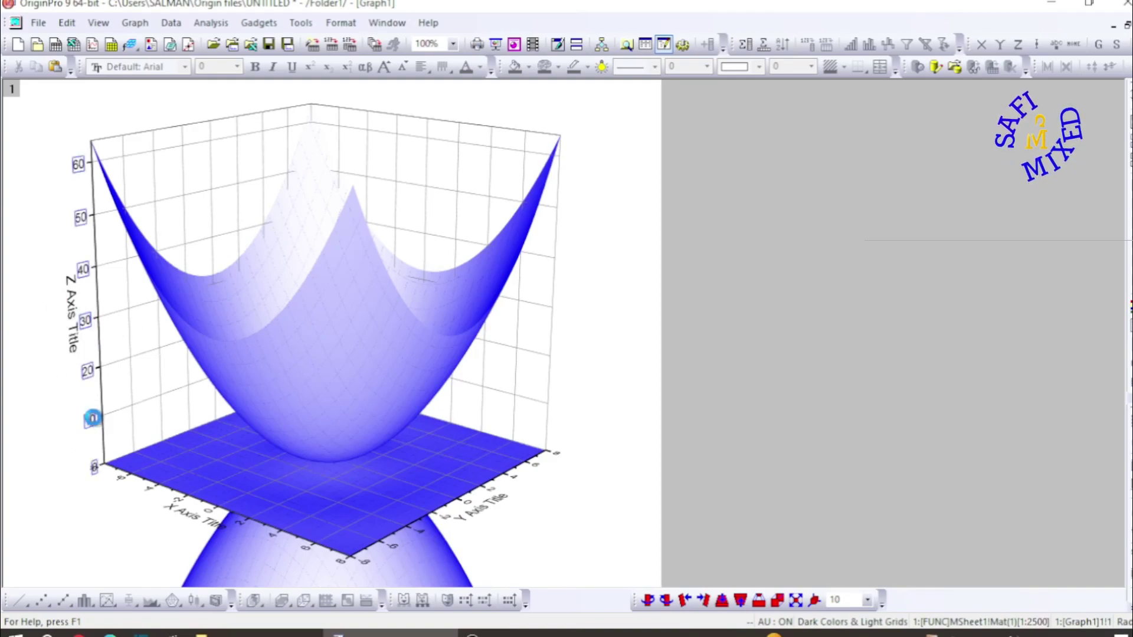
Step: Change the Z axis scale to start at -64 so it spans -64 to 64
double_click(93, 421)
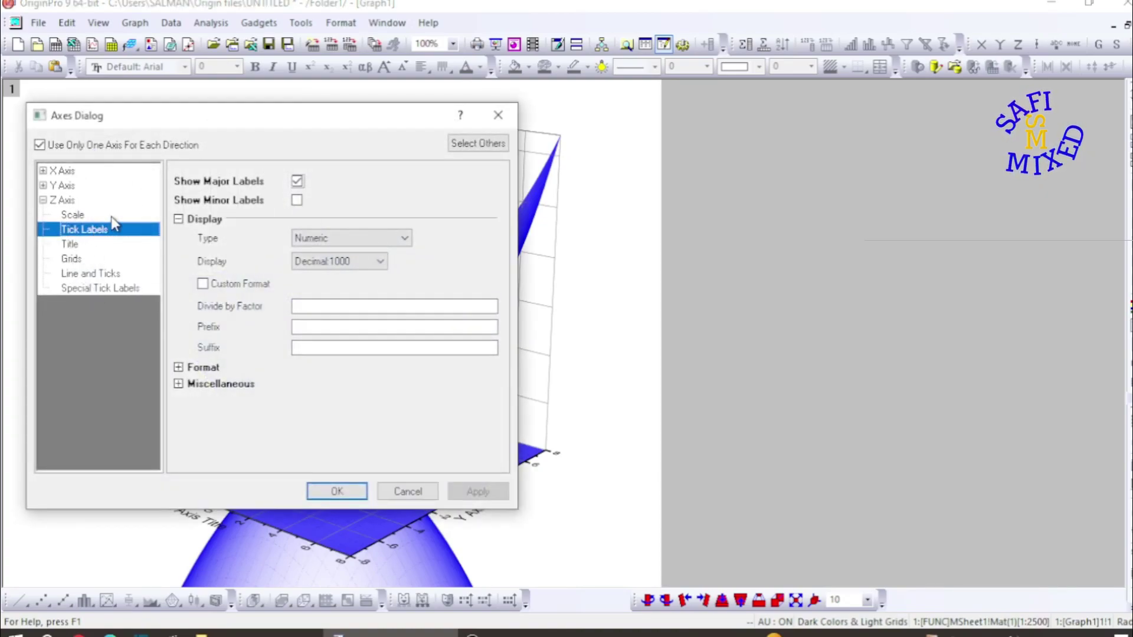
left_click(73, 221)
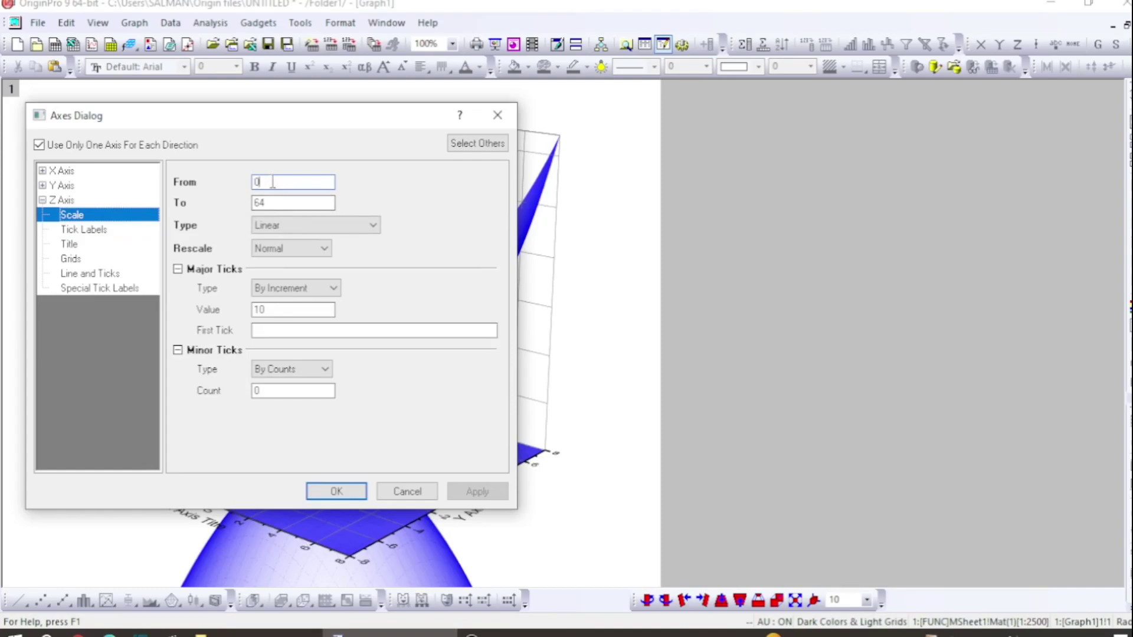
key("BackSpace")
type("-64")
left_click(336, 492)
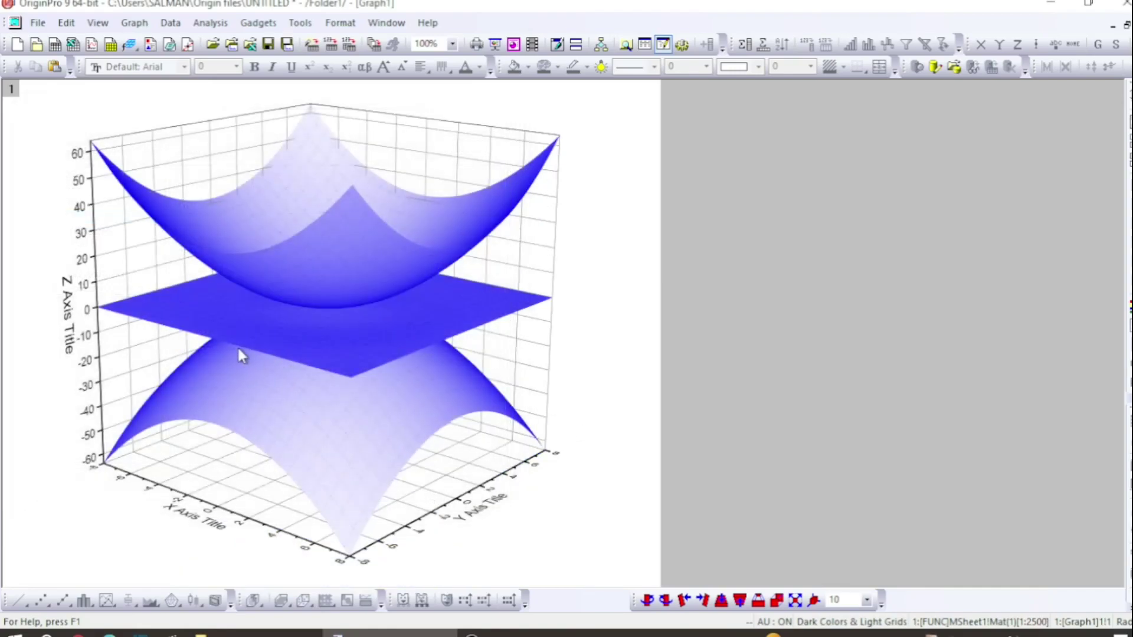
Step: Tilt the 3D graph slightly so the plane and both paraboloids show at a new angle
left_click(361, 248)
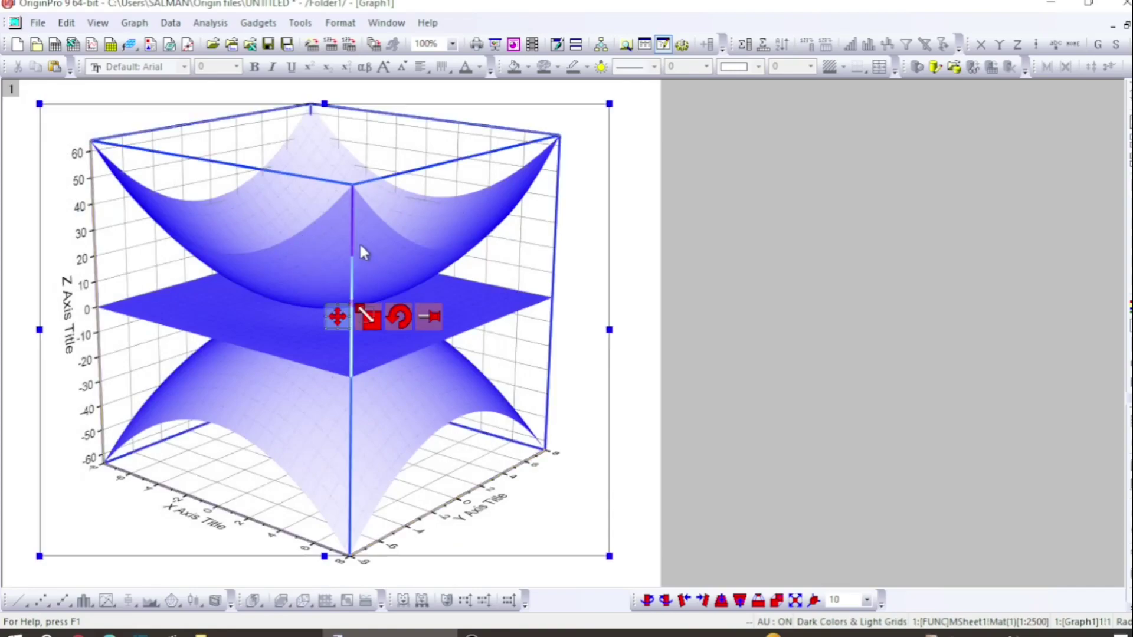
left_click(402, 316)
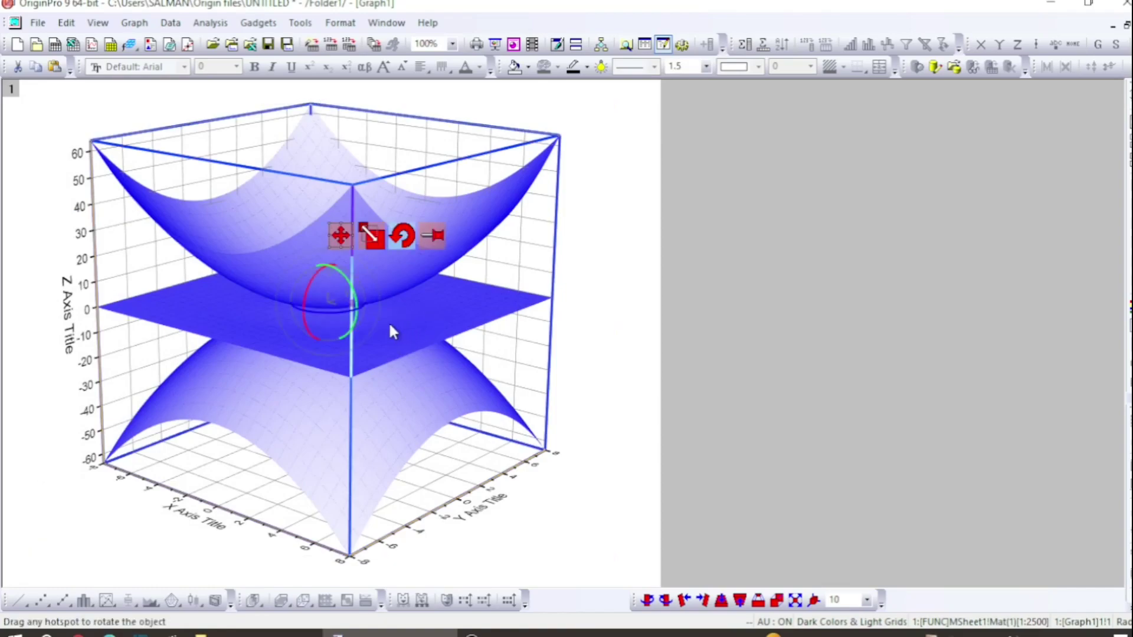
mouse_move(308, 295)
left_mouse_down()
mouse_move(308, 322)
mouse_move(324, 229)
mouse_move(327, 266)
mouse_move(337, 253)
mouse_move(321, 293)
left_mouse_up()
left_click(480, 431)
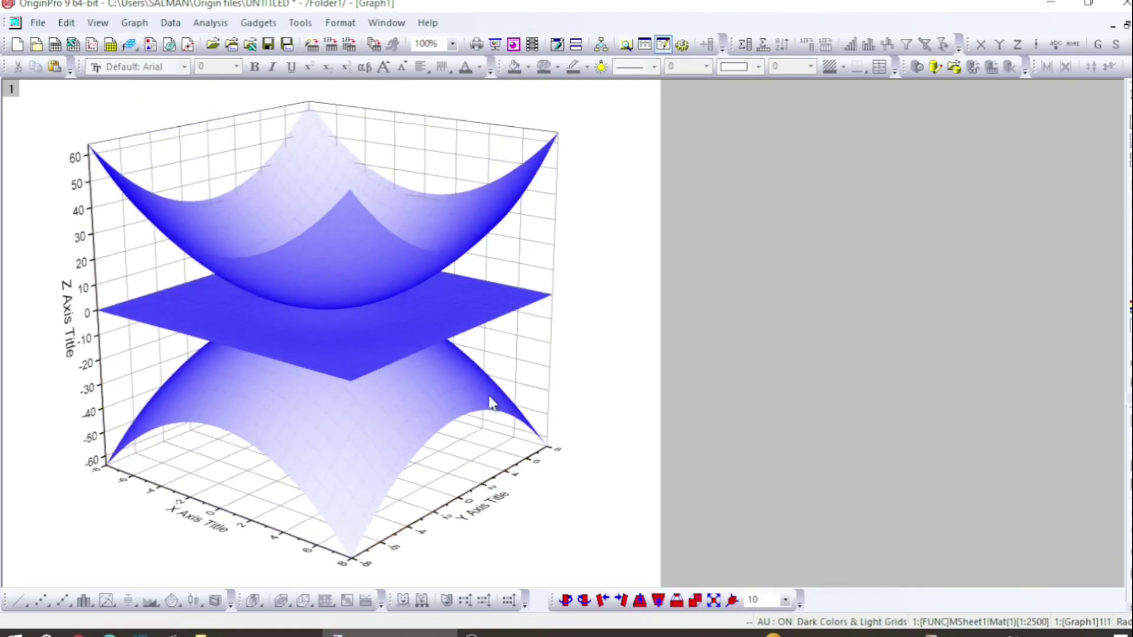